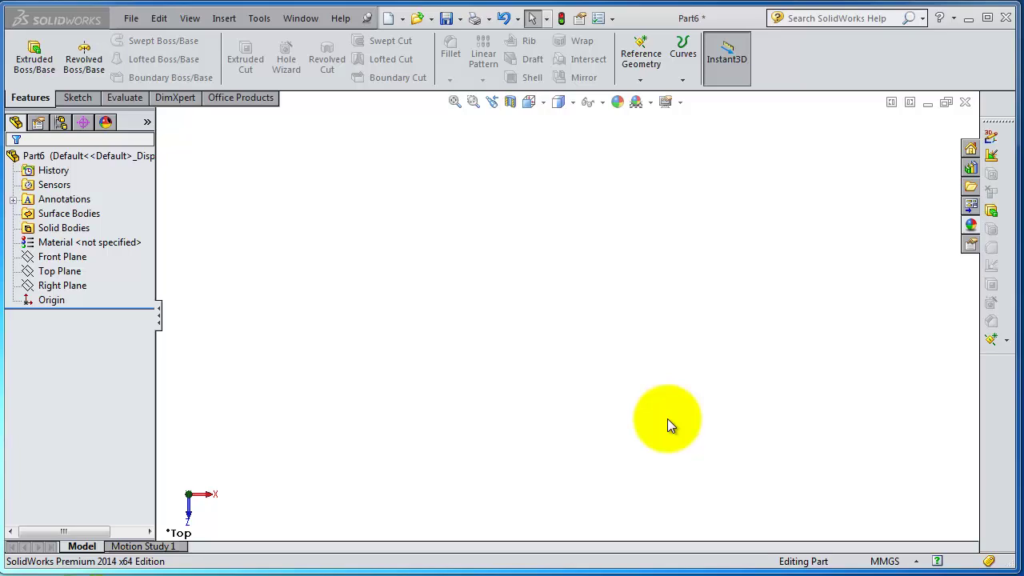
Step: Switch back and forth between the Sketch and Features command sets
left_click(73, 97)
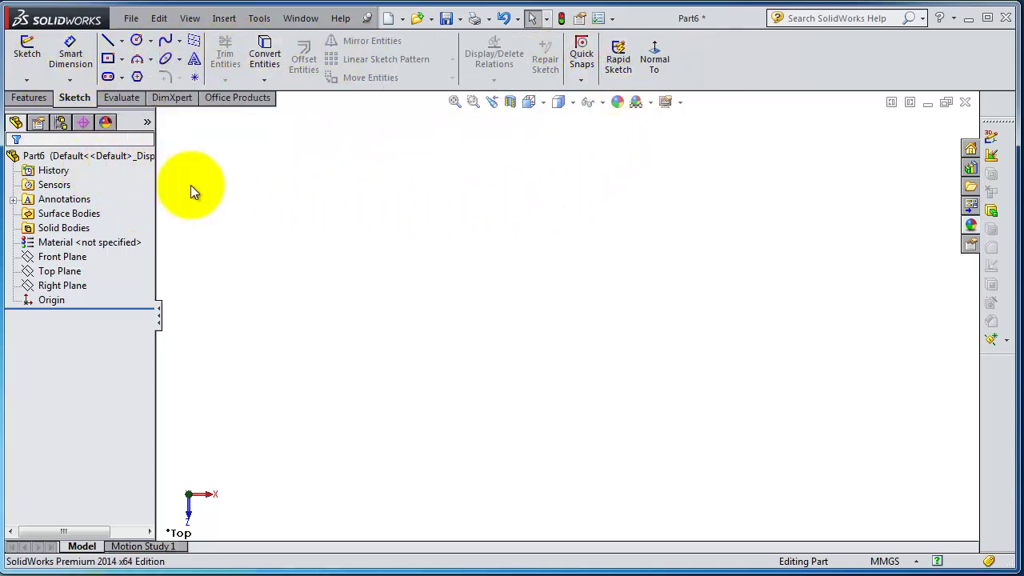
left_click(24, 99)
left_click(64, 100)
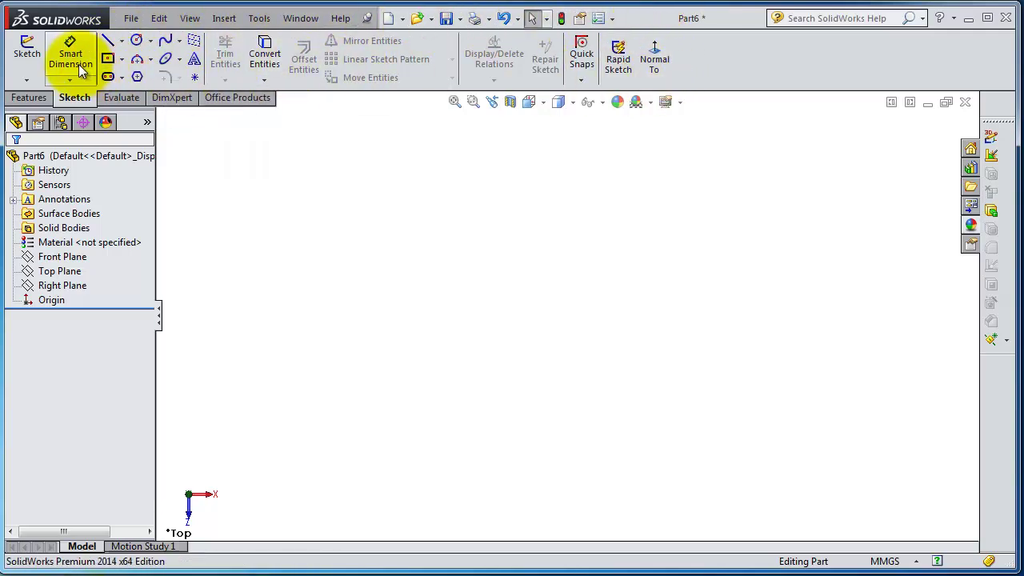
left_click(33, 101)
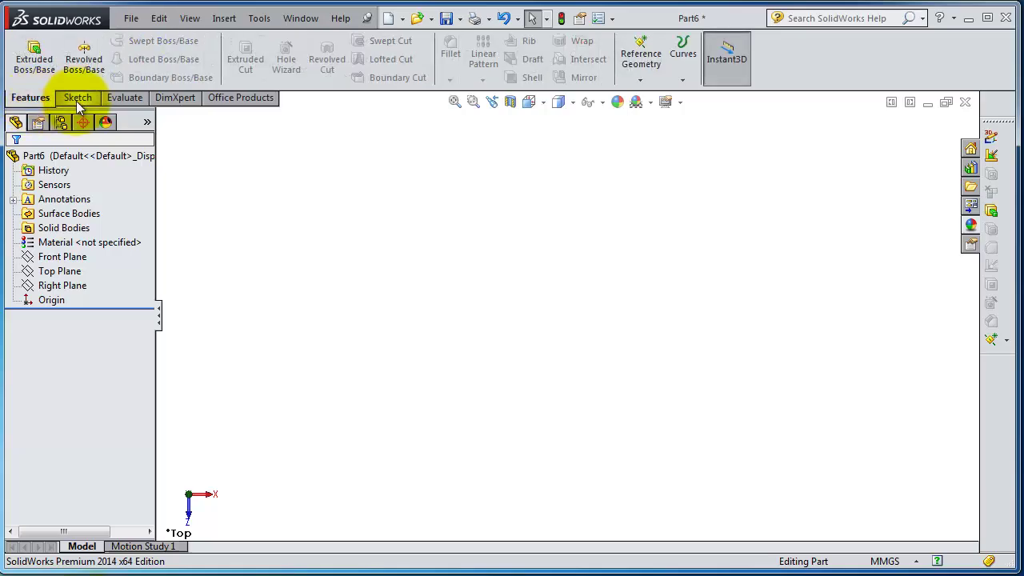
left_click(76, 101)
left_click(36, 103)
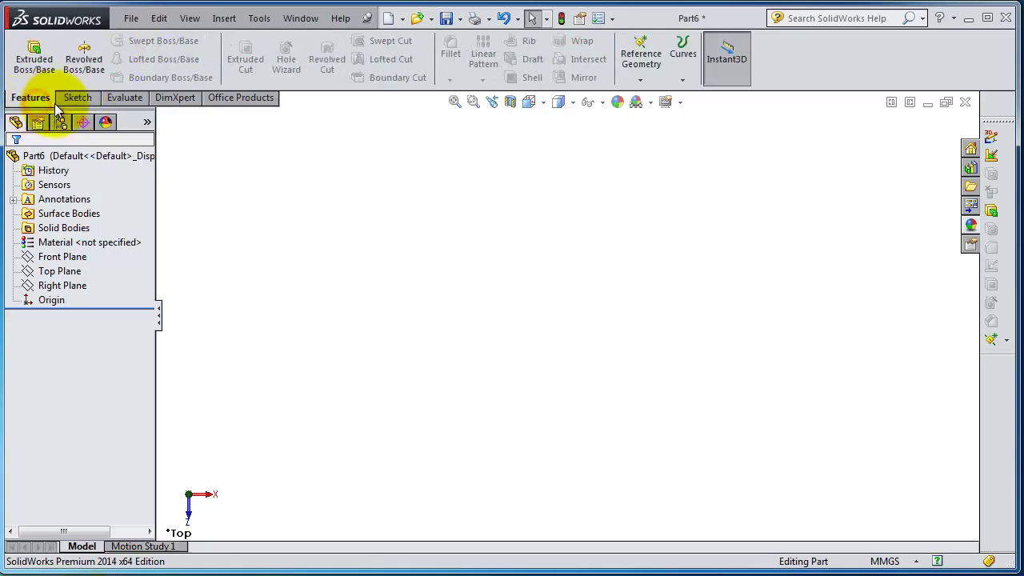
left_click(70, 102)
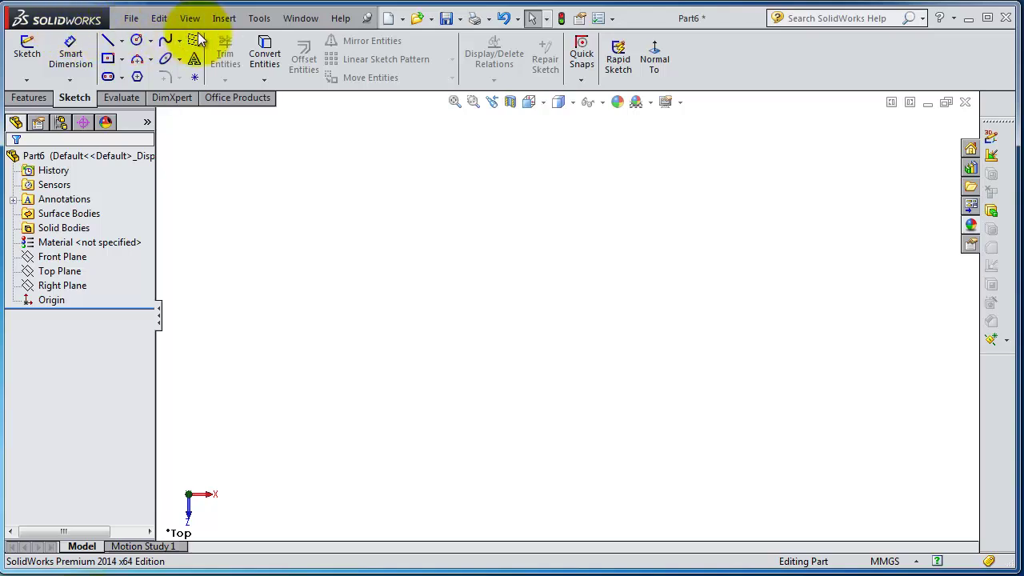
left_click(29, 98)
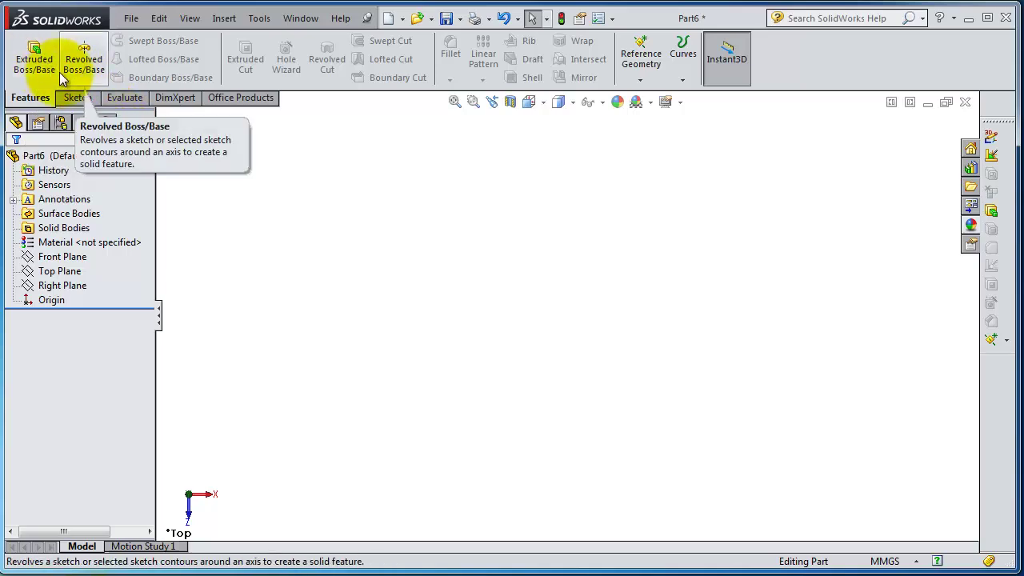
Step: Start a sketch on the Top Plane and draw a circle centred on the origin
left_click(95, 242)
left_click(60, 271)
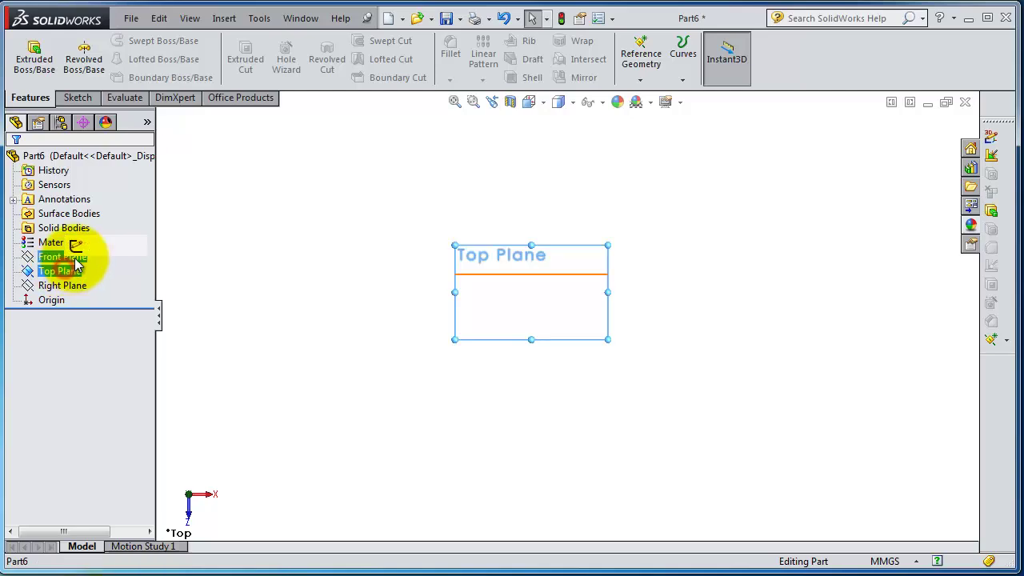
left_click(62, 257, "ctrl")
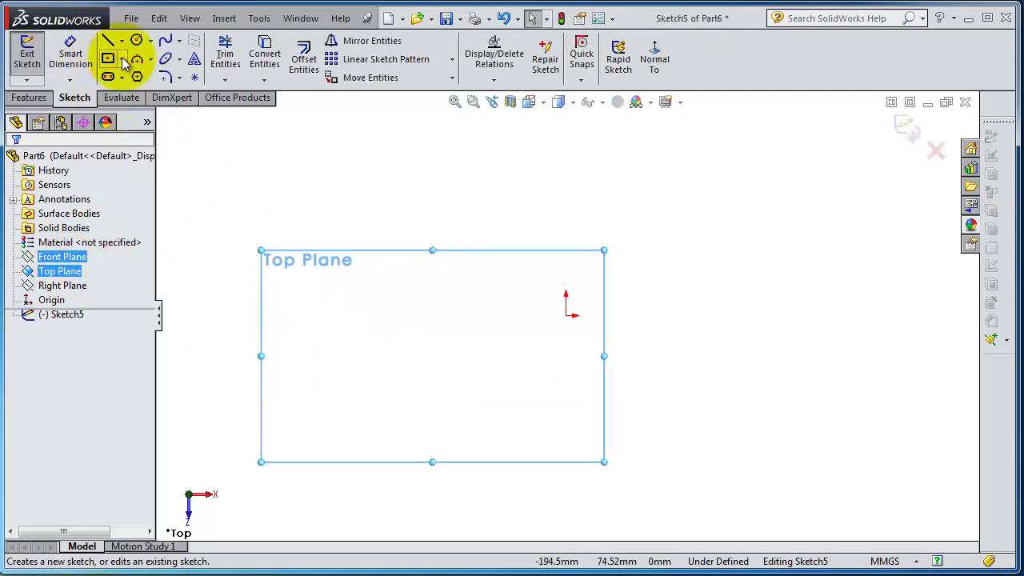
left_click(136, 40)
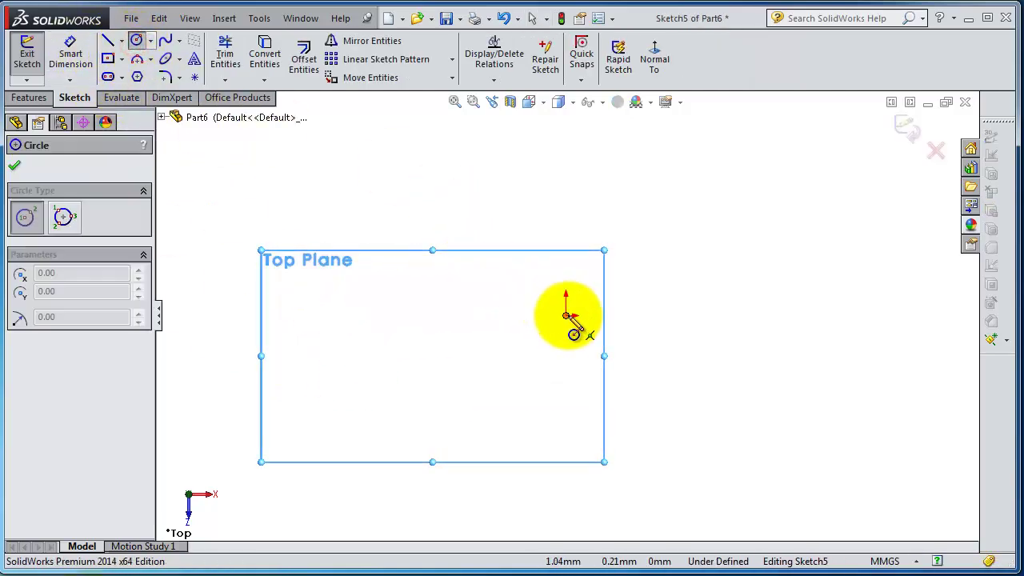
left_click(567, 314)
left_click(566, 232)
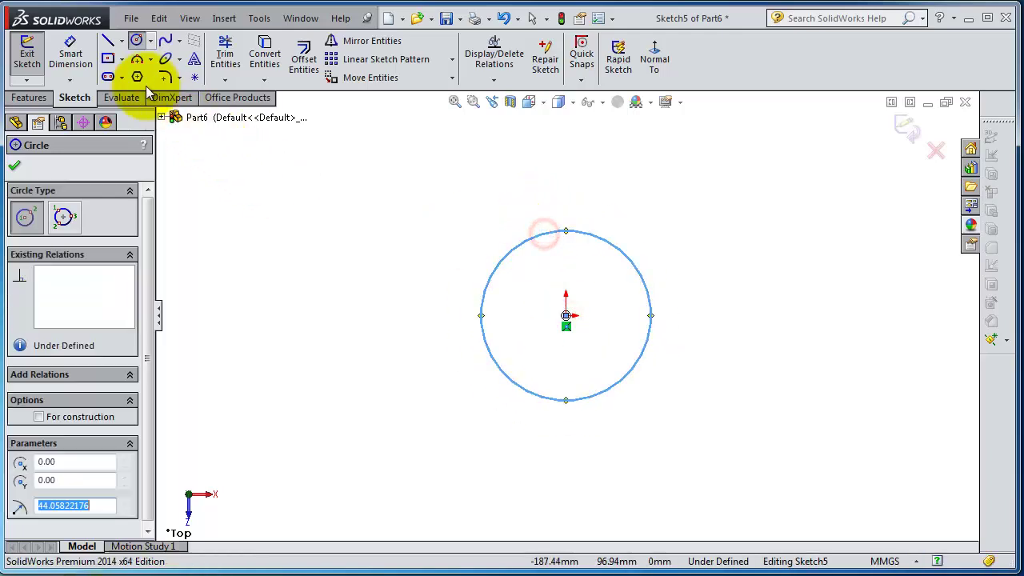
Step: Draw a center rectangle to the right of the circle
left_click(107, 58)
scroll(573, 240, "up", 2)
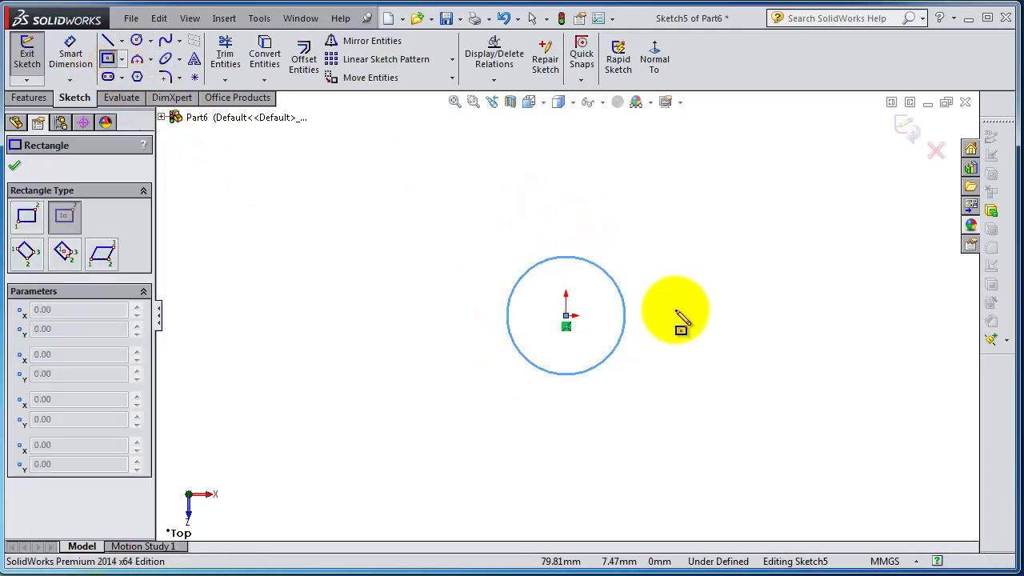
left_click(765, 315)
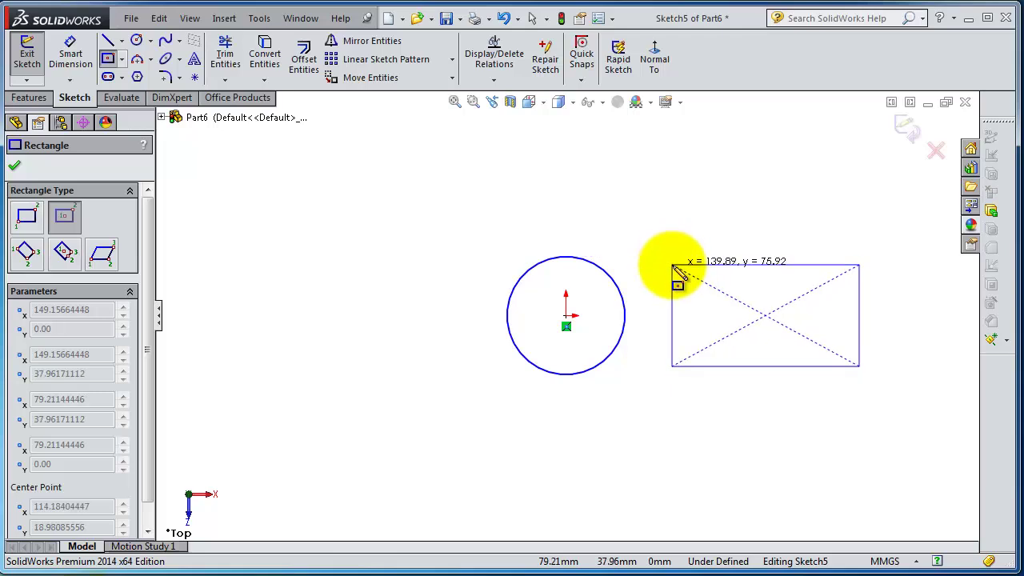
left_click(673, 265)
Step: Draw a straight slot to the left of the circle and confirm it
left_click(108, 77)
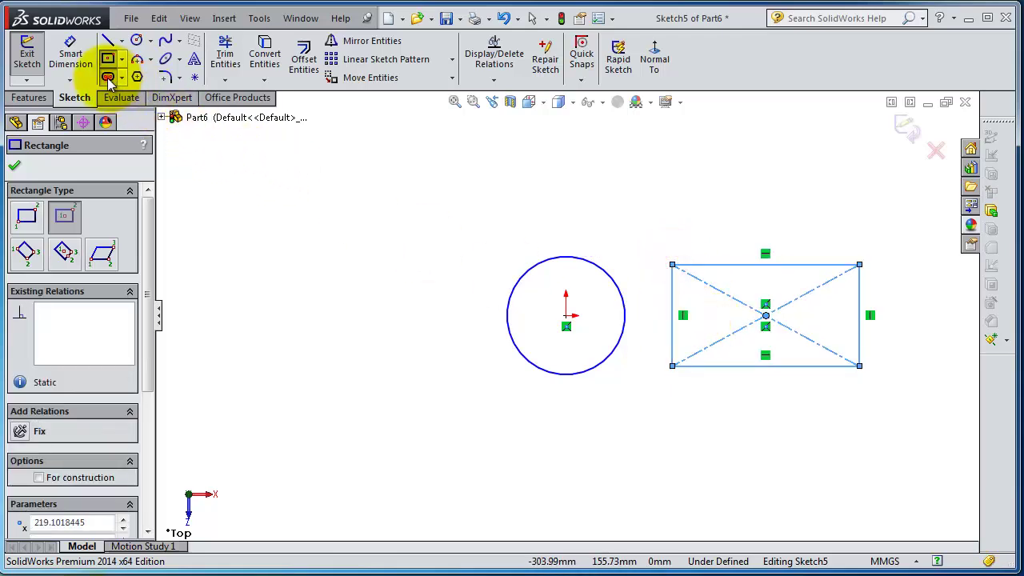
left_click(425, 316)
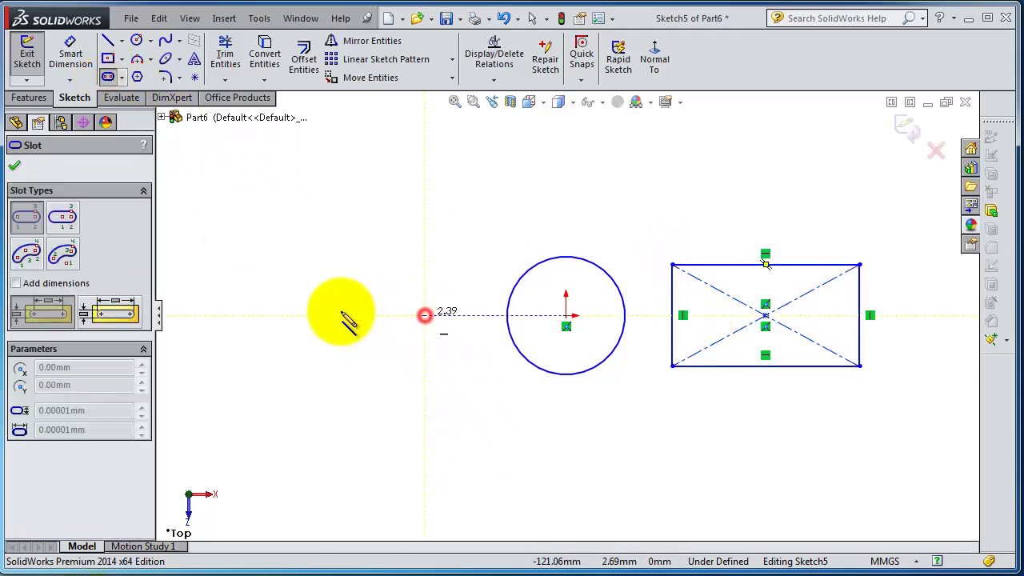
left_click(301, 316)
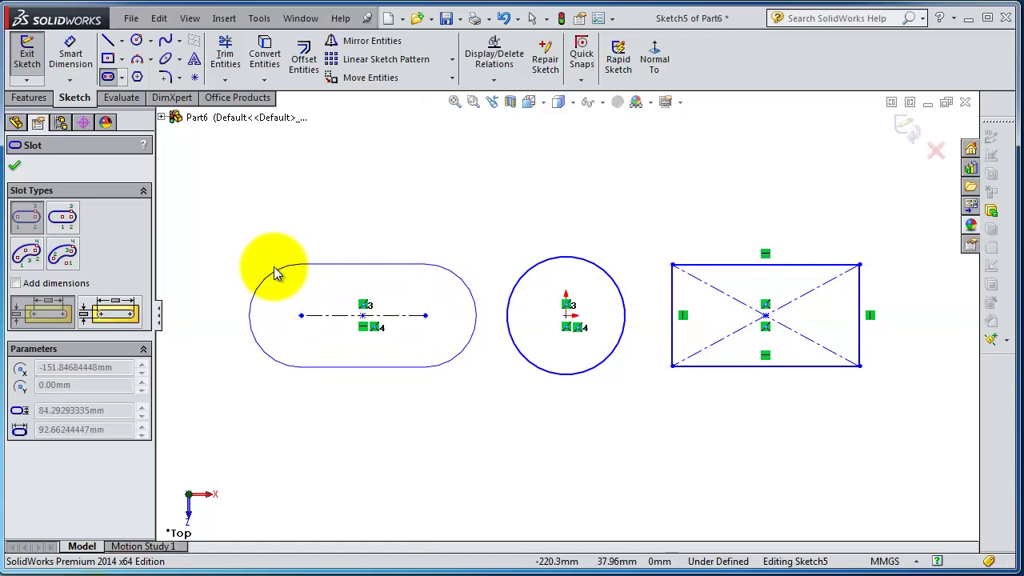
left_click(277, 271)
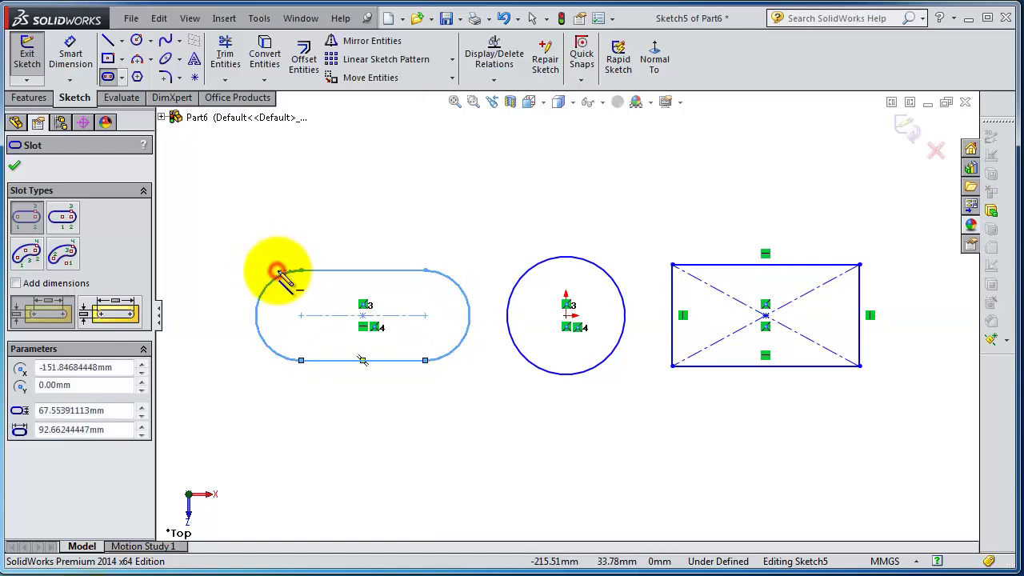
left_click(14, 166)
Step: Fit and tilt the sketch view, then bring up the Features commands
key("f")
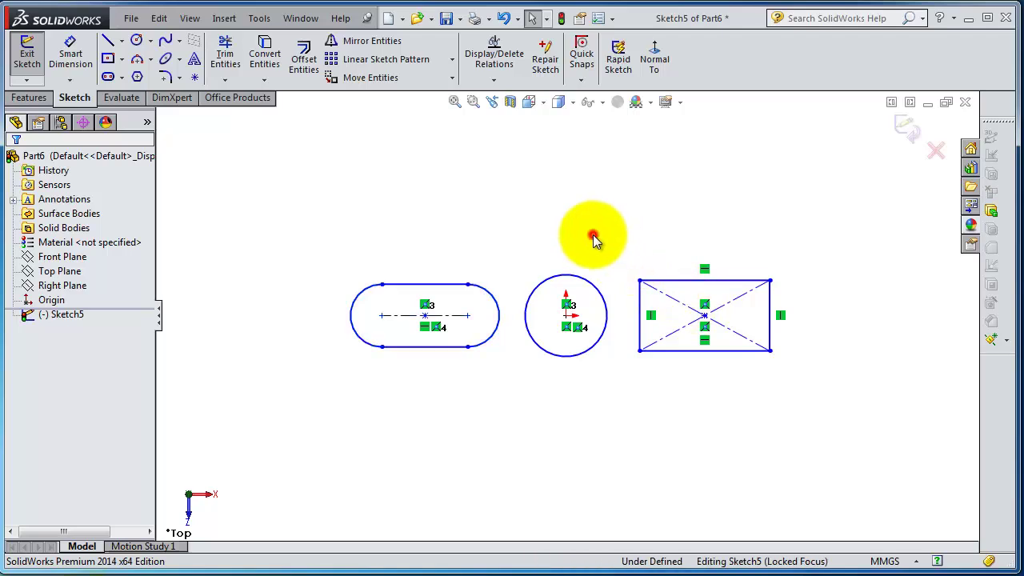
mouse_move(595, 236)
middle_mouse_down()
mouse_move(606, 222)
mouse_move(593, 181)
mouse_move(875, 153)
mouse_move(902, 135)
middle_mouse_up()
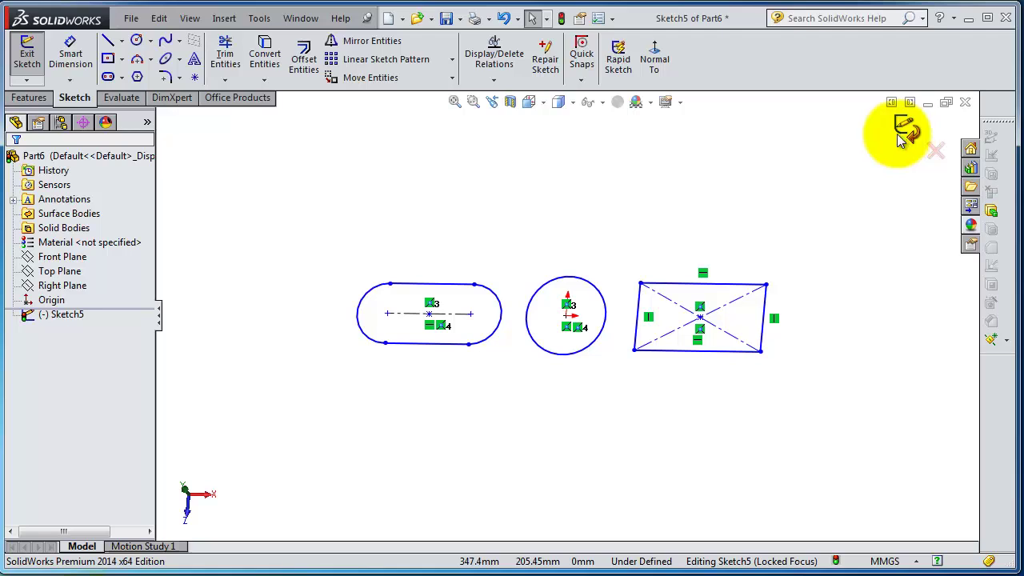
left_click(30, 101)
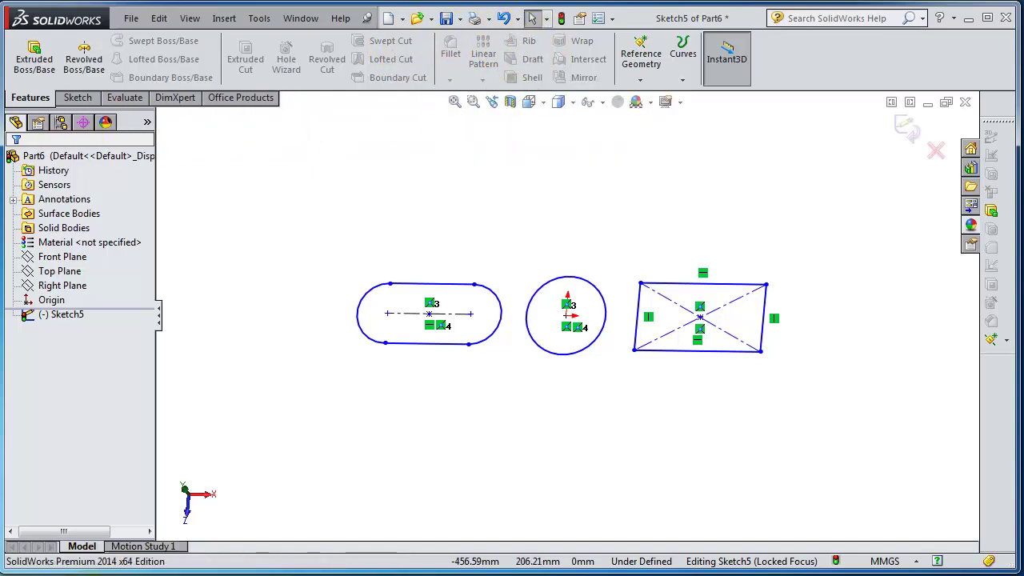
Step: Start a Boss-Extrude of the sketch and try depths of 149, 147 and 160 mm
left_click(37, 64)
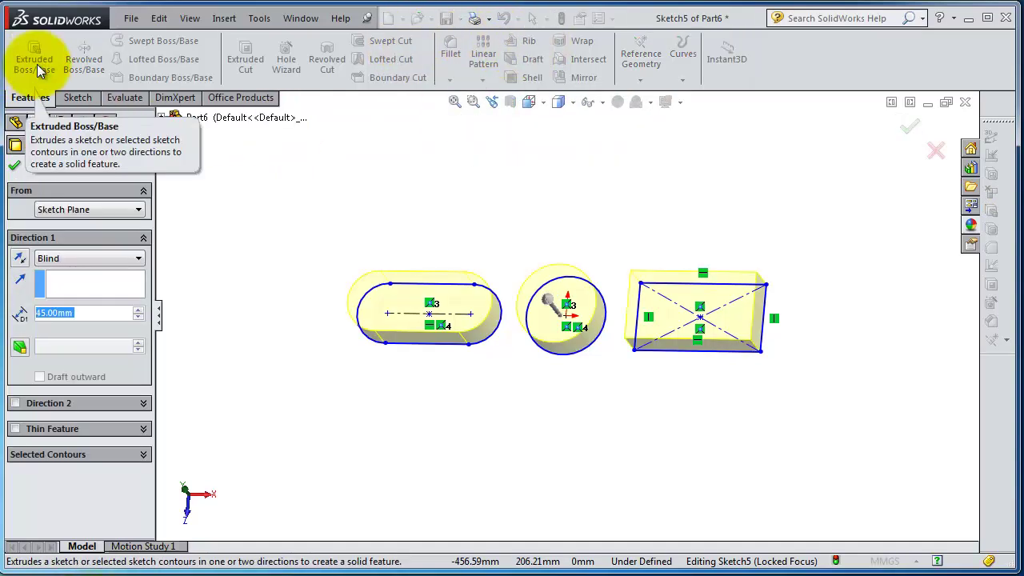
middle_click_drag(452, 387, 373, 457)
scroll(568, 278, "down", 3)
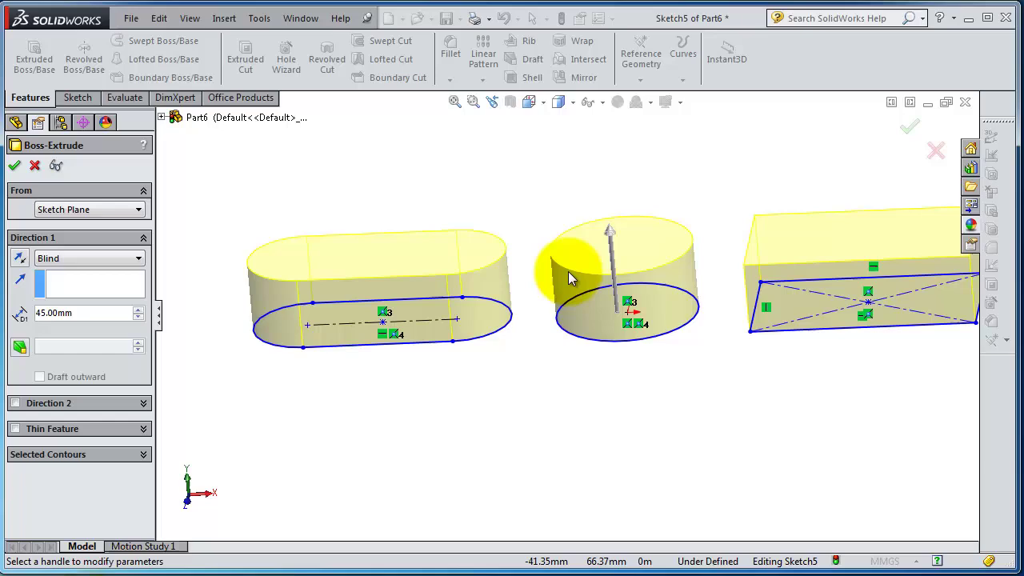
mouse_move(633, 206)
middle_mouse_down()
mouse_move(696, 199)
mouse_move(661, 200)
mouse_move(687, 182)
mouse_move(651, 210)
middle_mouse_up()
left_click(611, 245)
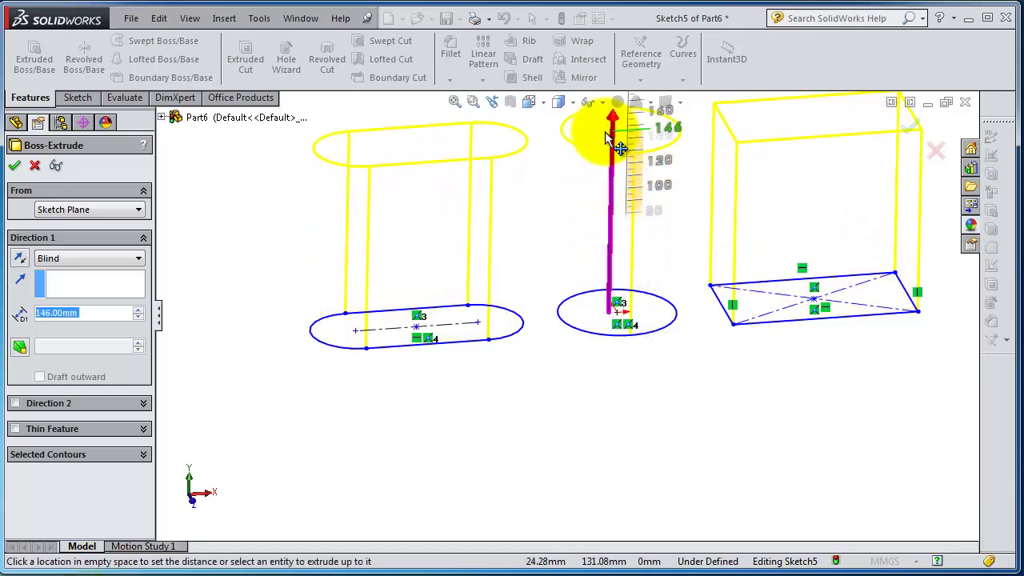
left_click(608, 152)
scroll(612, 164, "up", 2)
left_click(602, 169)
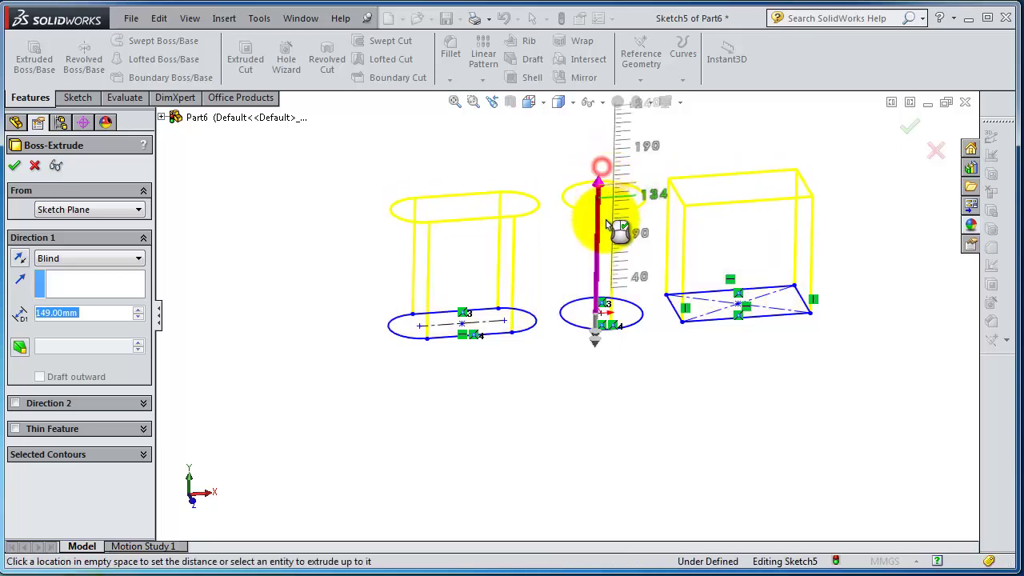
left_click(605, 448)
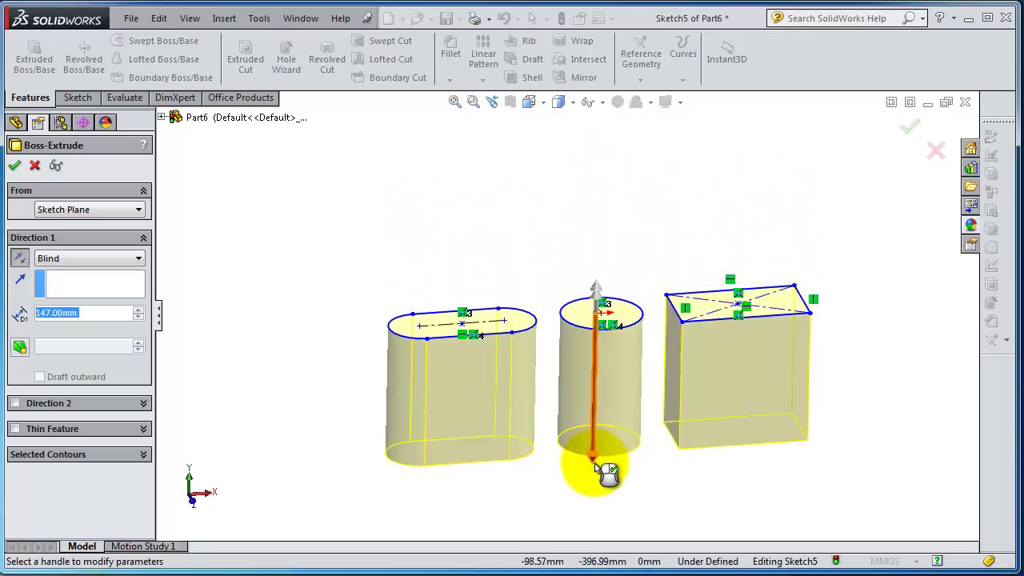
left_click(602, 469)
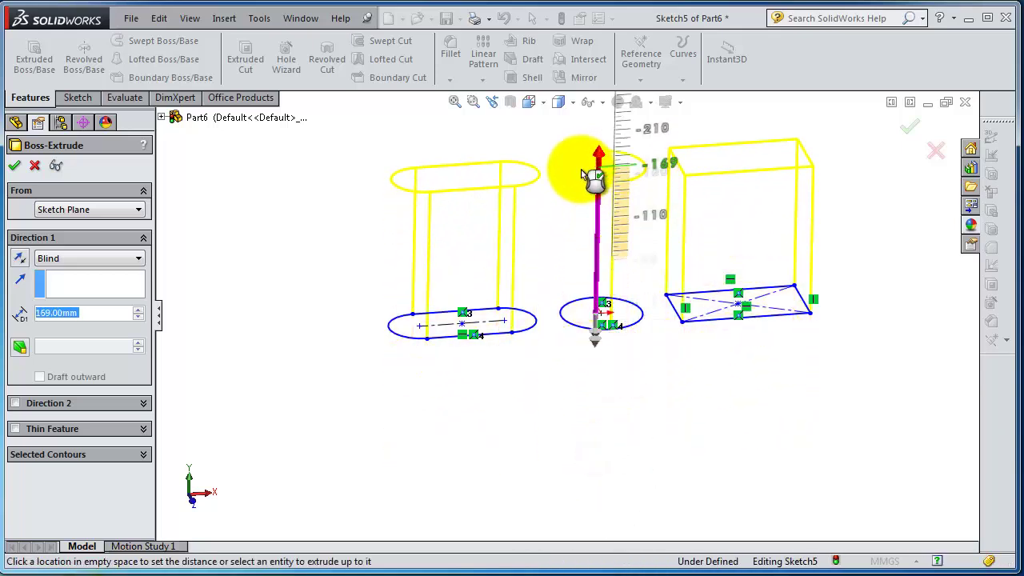
left_click(596, 180)
Step: Settle the Blind extrusion depth at 110 mm
middle_click_drag(427, 353, 503, 284)
scroll(544, 256, "down", 2)
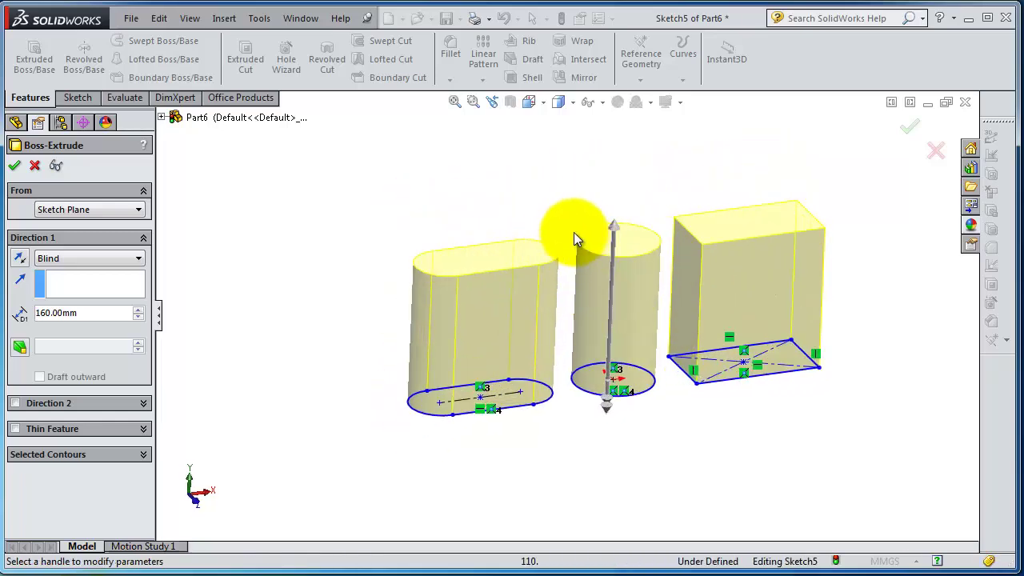
mouse_move(571, 229)
middle_mouse_down()
mouse_move(560, 228)
mouse_move(560, 244)
middle_mouse_up()
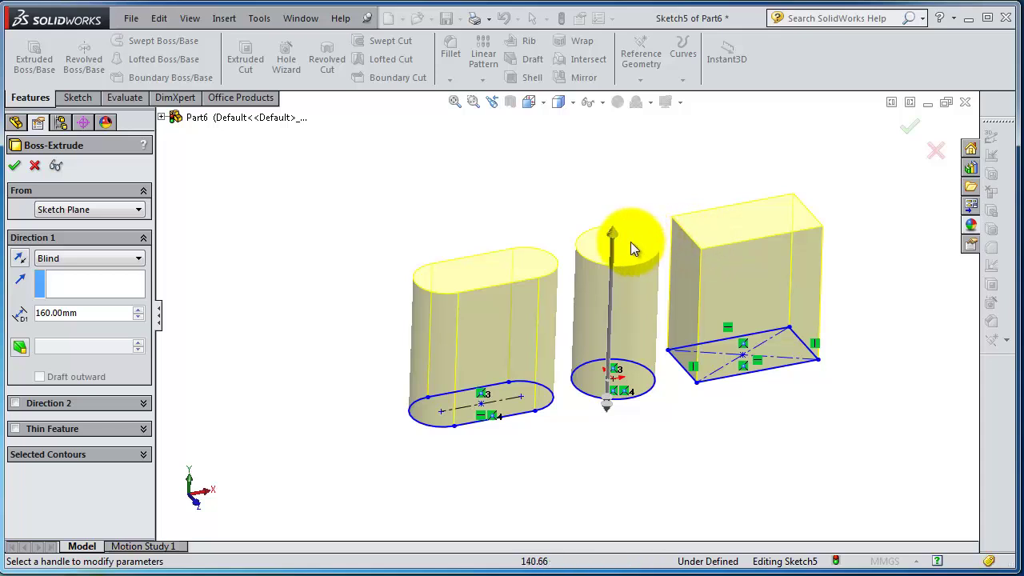
left_click(612, 234)
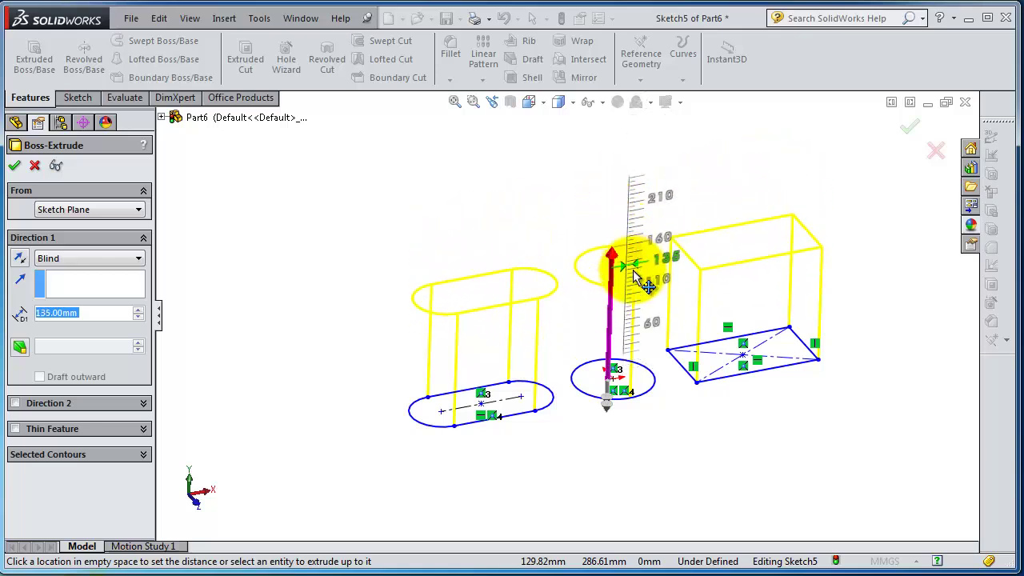
left_click(631, 279)
mouse_move(565, 246)
middle_mouse_down()
mouse_move(507, 217)
mouse_move(517, 238)
mouse_move(531, 236)
middle_mouse_up()
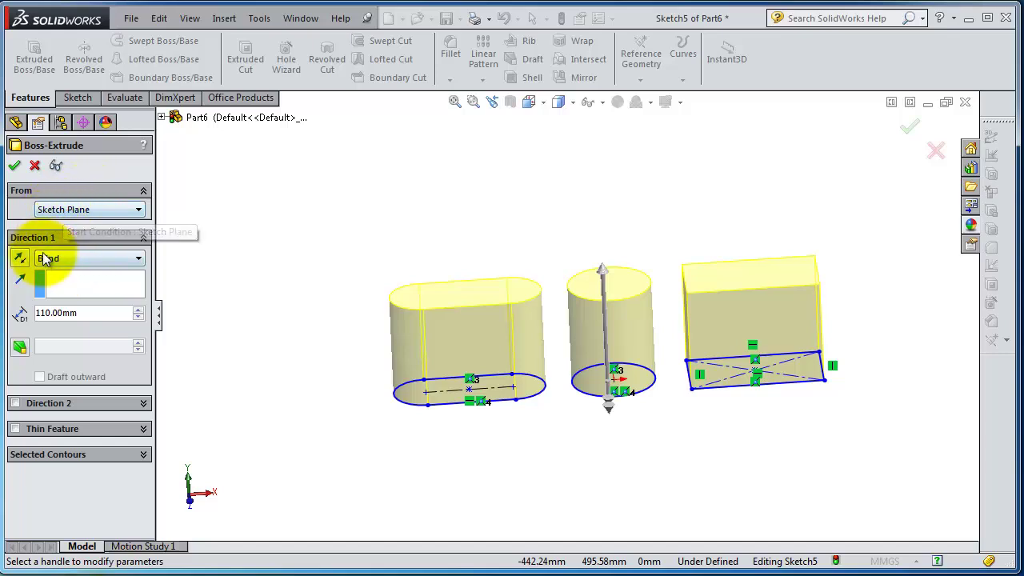
Step: Drag the extrusion depth to 69 mm and change the end condition to Mid Plane
left_click(132, 264)
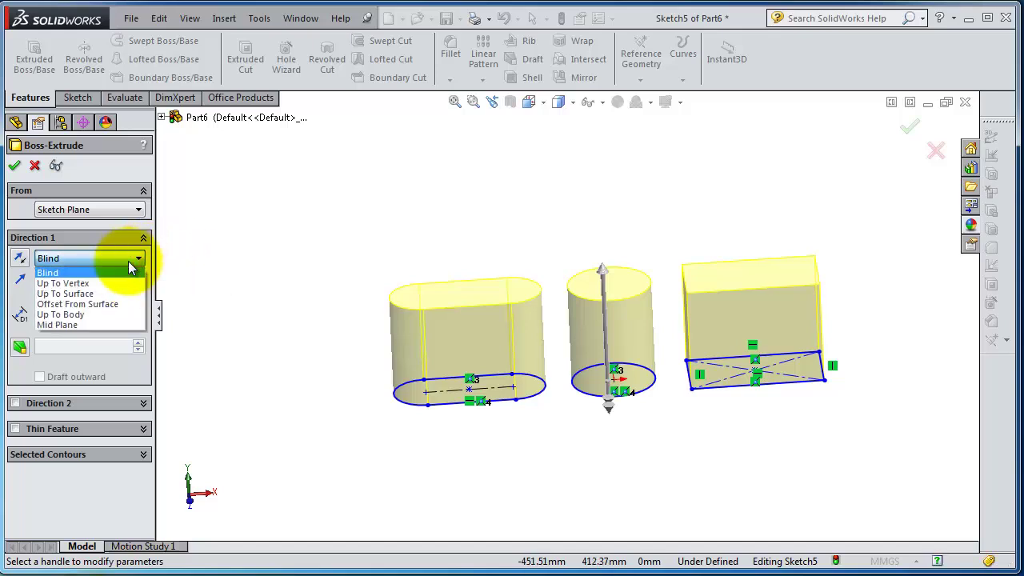
left_click(128, 261)
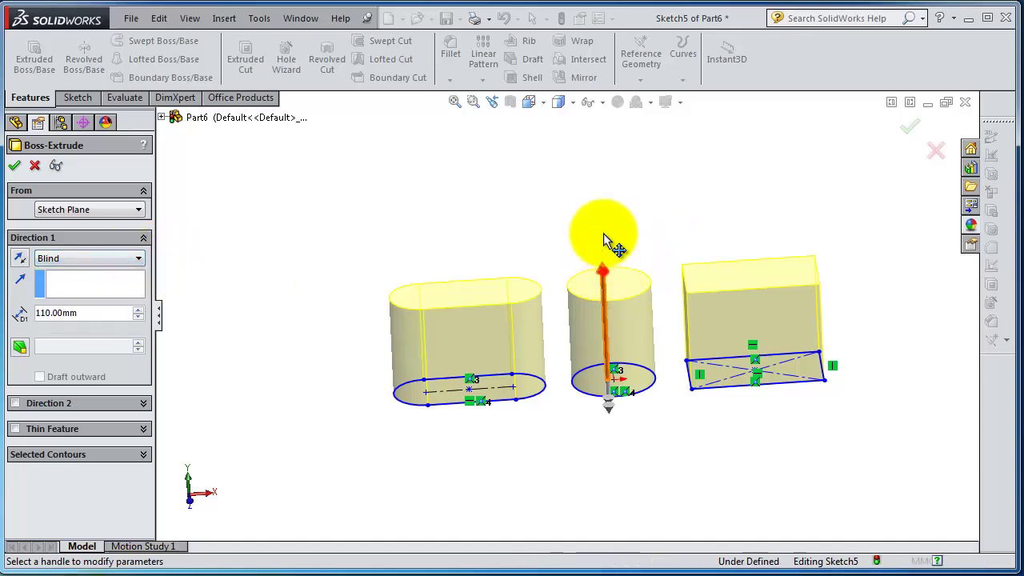
left_click_drag(604, 233, 604, 308)
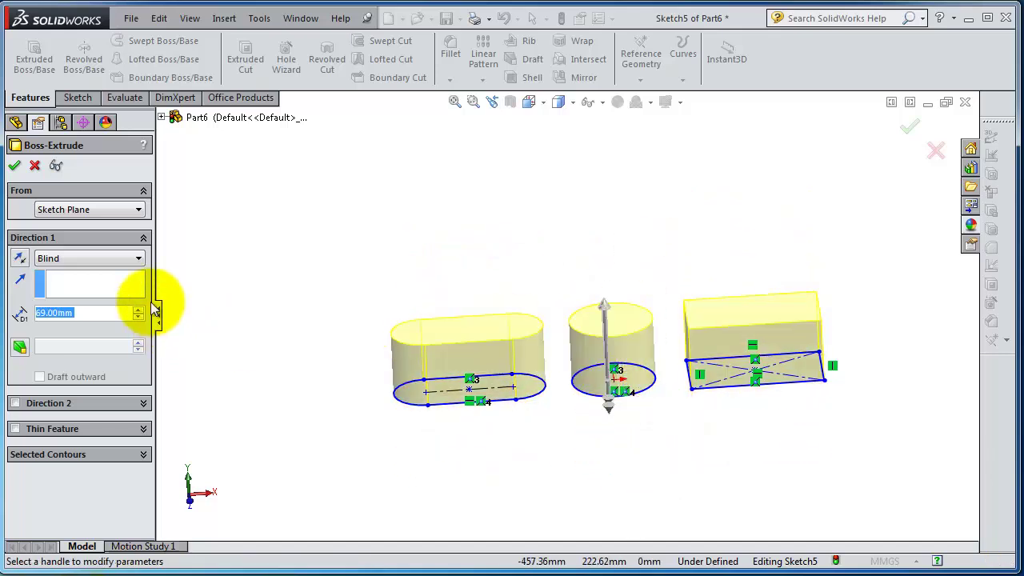
left_click(119, 261)
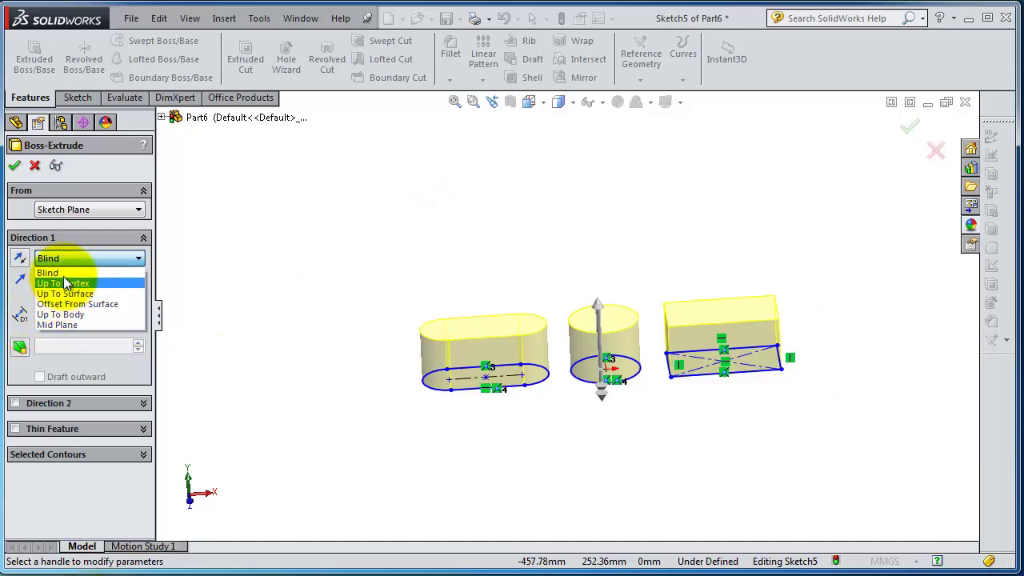
left_click(56, 325)
scroll(607, 392, "up", 2)
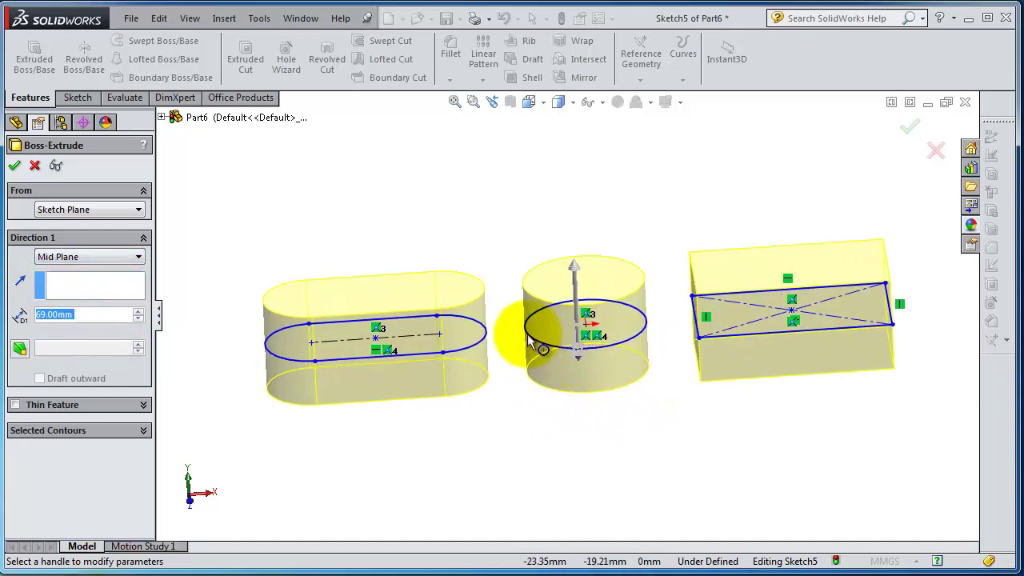
mouse_move(455, 259)
middle_mouse_down()
mouse_move(457, 221)
mouse_move(463, 271)
middle_mouse_up()
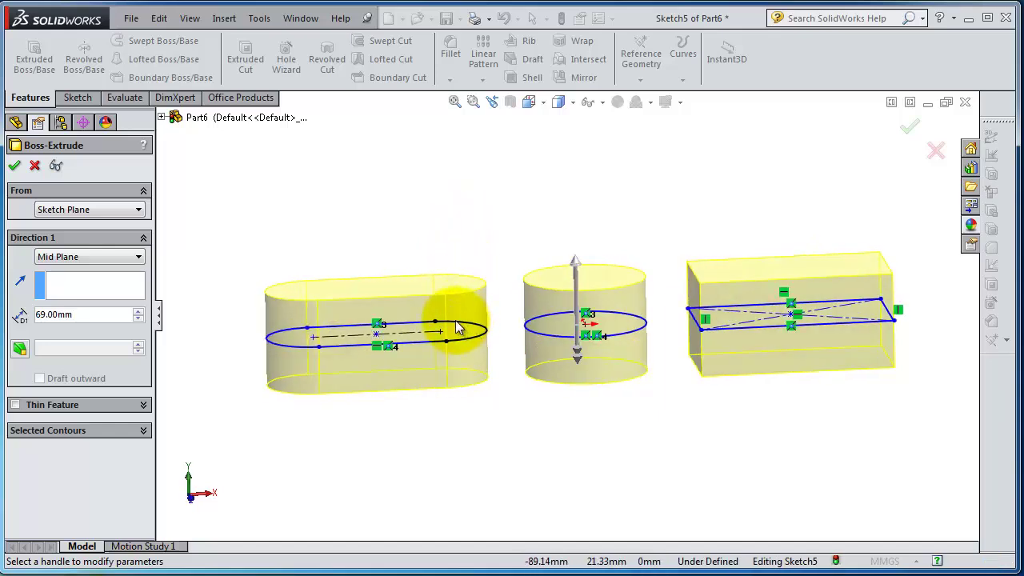
scroll(457, 328, "up", 1)
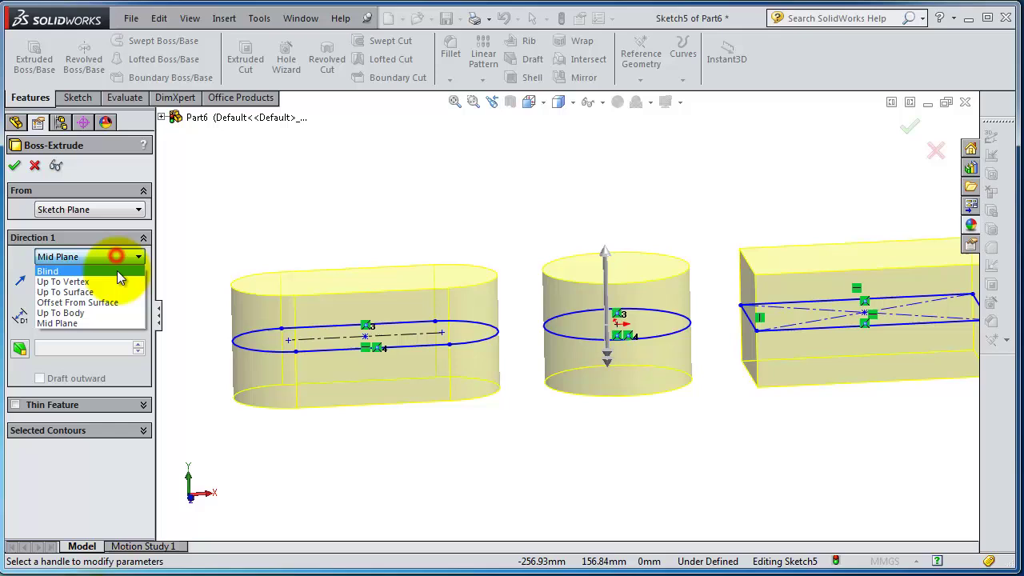
Step: Set the end condition back to Blind and enter a depth of 50 mm, after trying 70 and 80
left_click(70, 272)
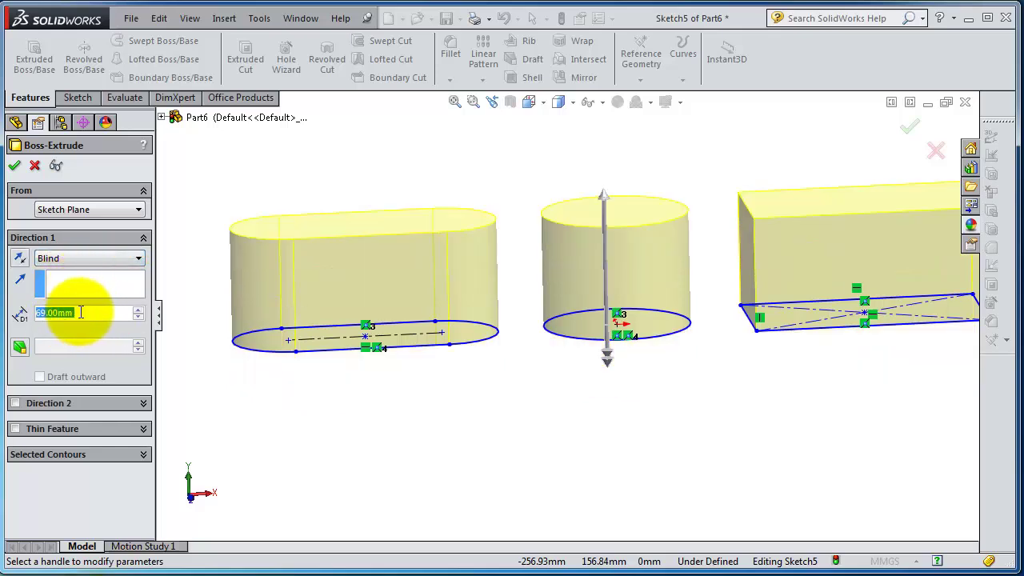
left_click(79, 312)
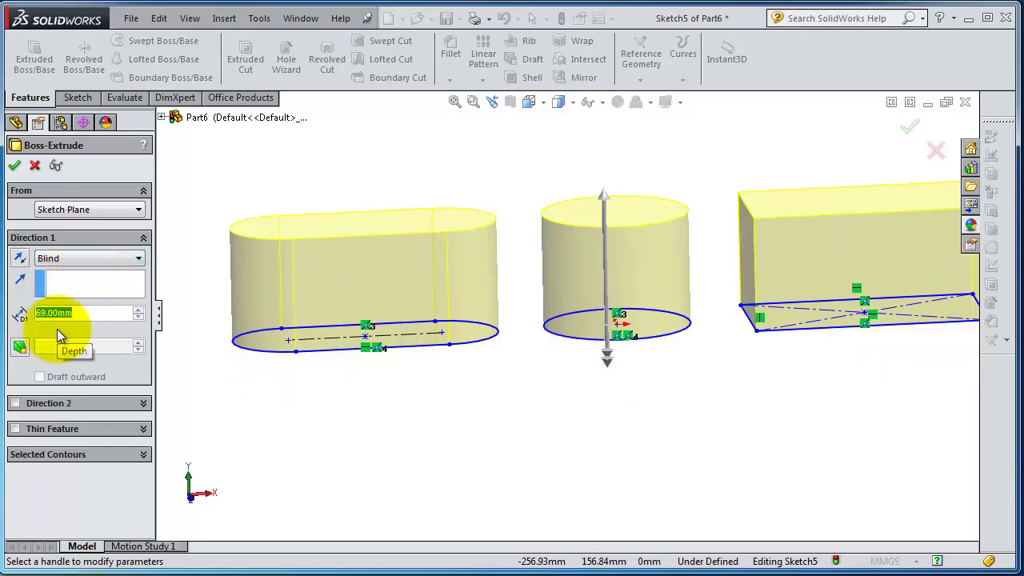
type("70")
key("Return")
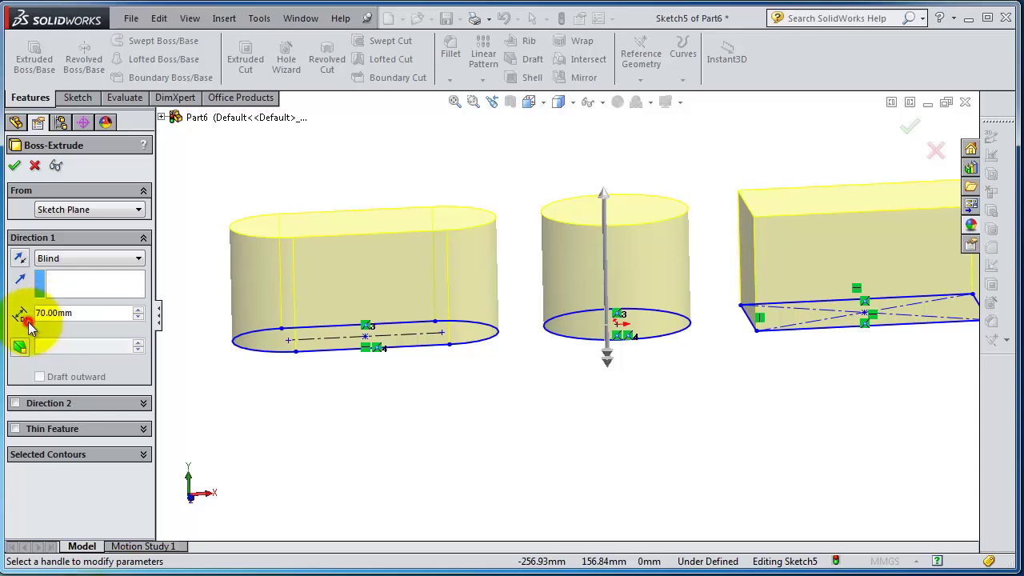
left_click_drag(86, 319, 30, 318)
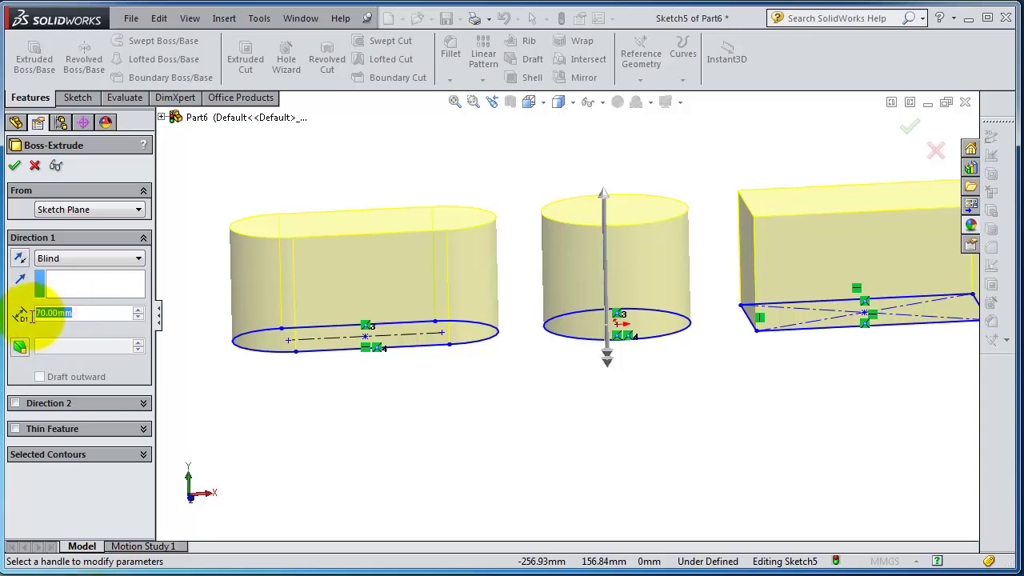
type("80")
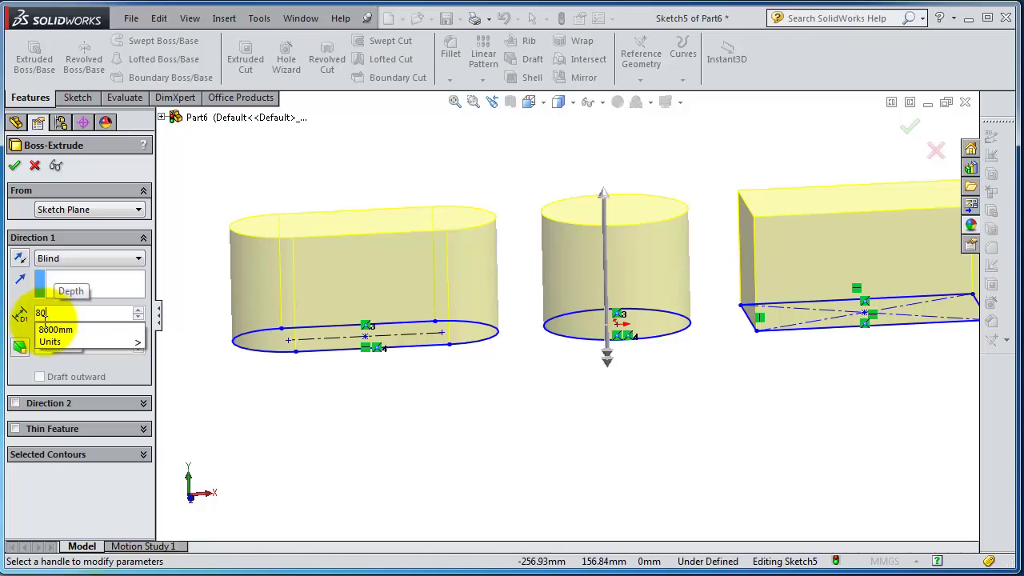
key("Return")
left_click_drag(106, 310, 22, 316)
type("50")
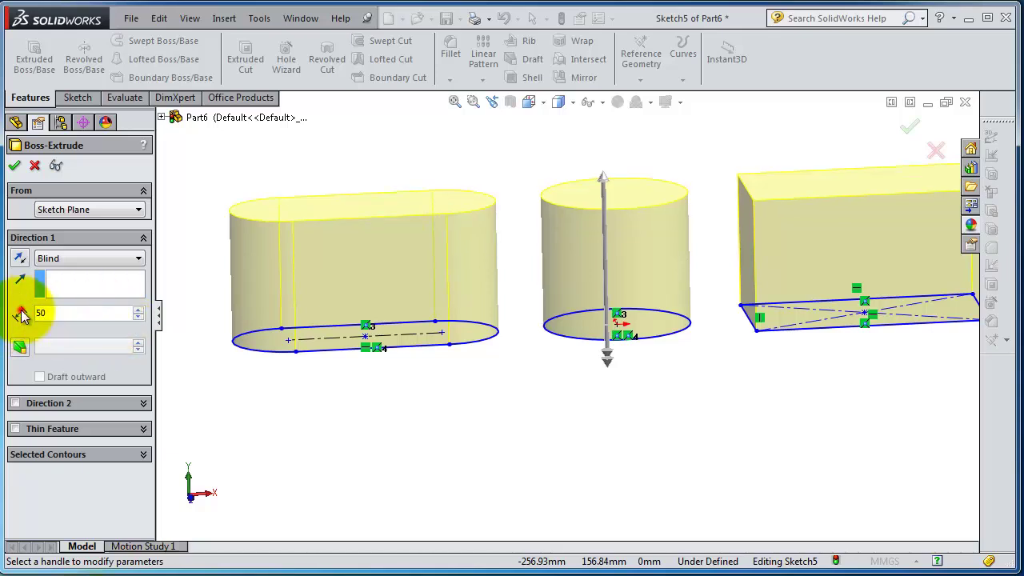
key("Return")
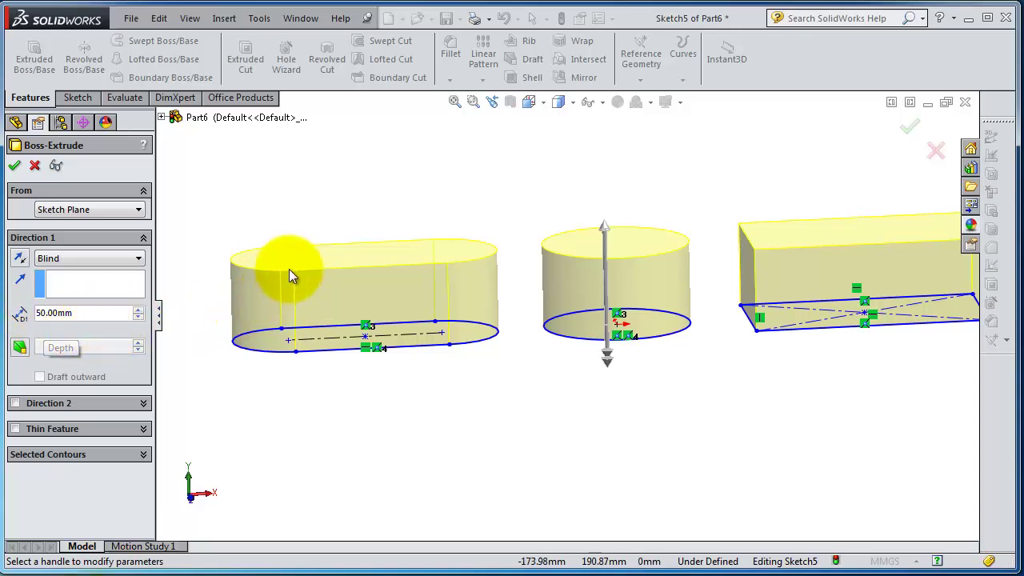
Step: Flip the extrusion direction down and back so the solids rise upward
left_click(20, 269)
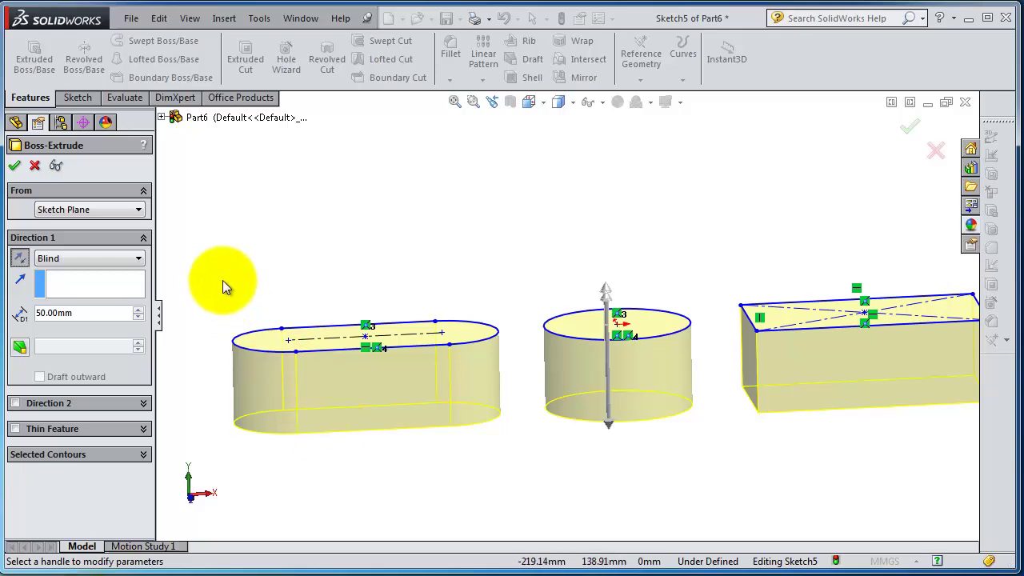
left_click(20, 268)
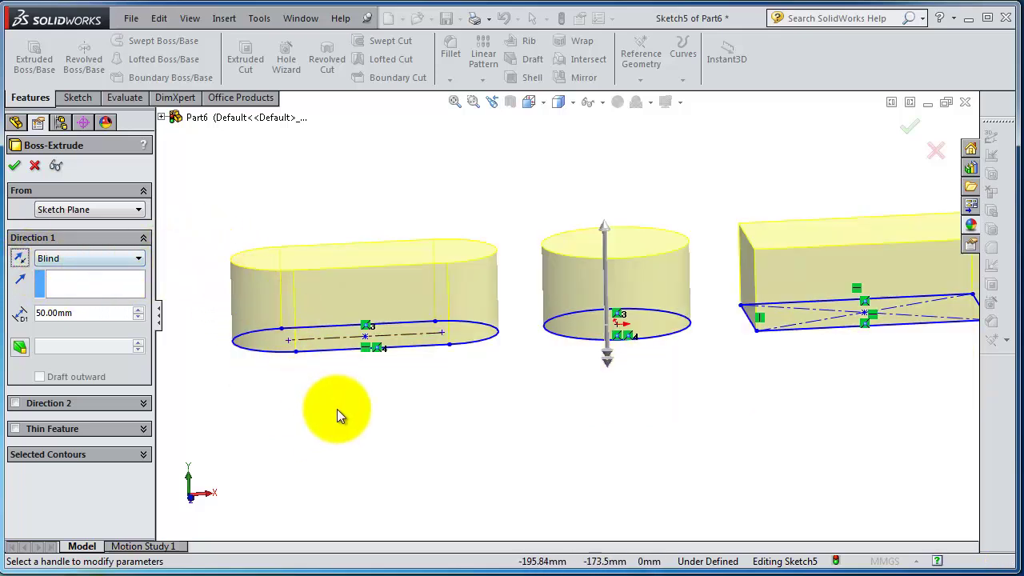
middle_click_drag(335, 408, 357, 419)
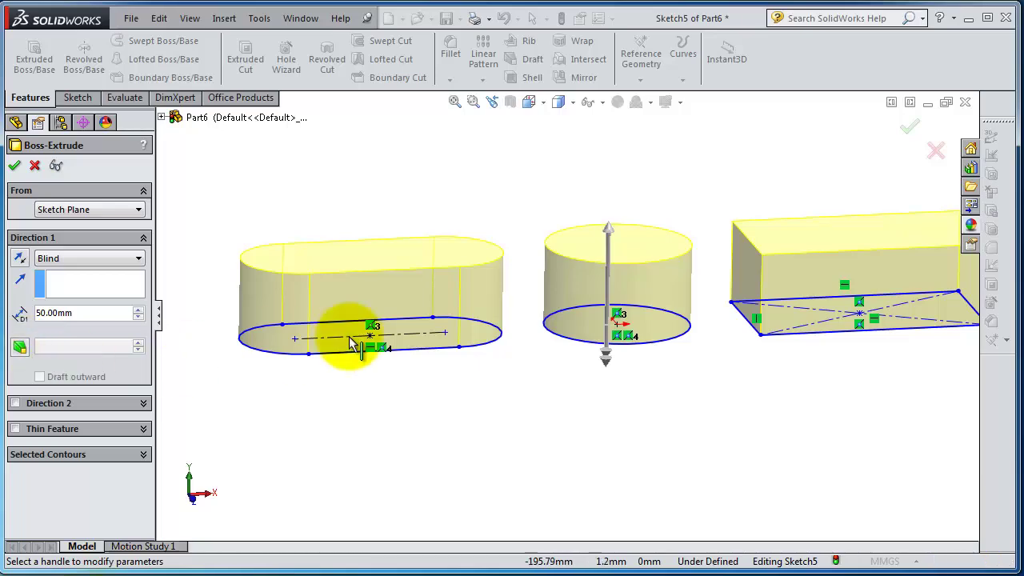
mouse_move(400, 389)
middle_mouse_down()
mouse_move(424, 416)
mouse_move(413, 412)
middle_mouse_up()
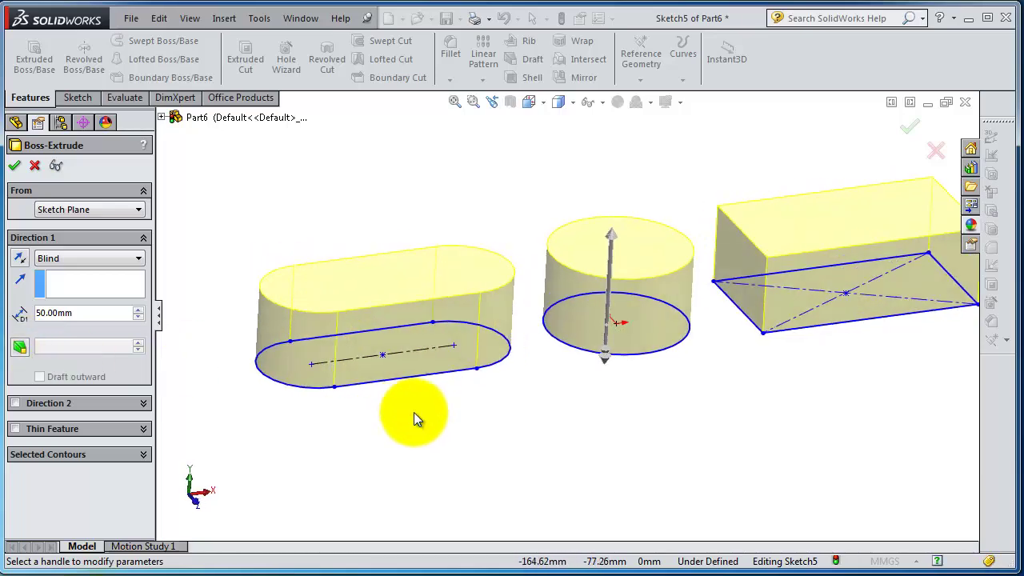
Step: Accept the 50 mm extrusion as Boss-Extrude4 and select it in the FeatureManager tree
left_click(907, 129)
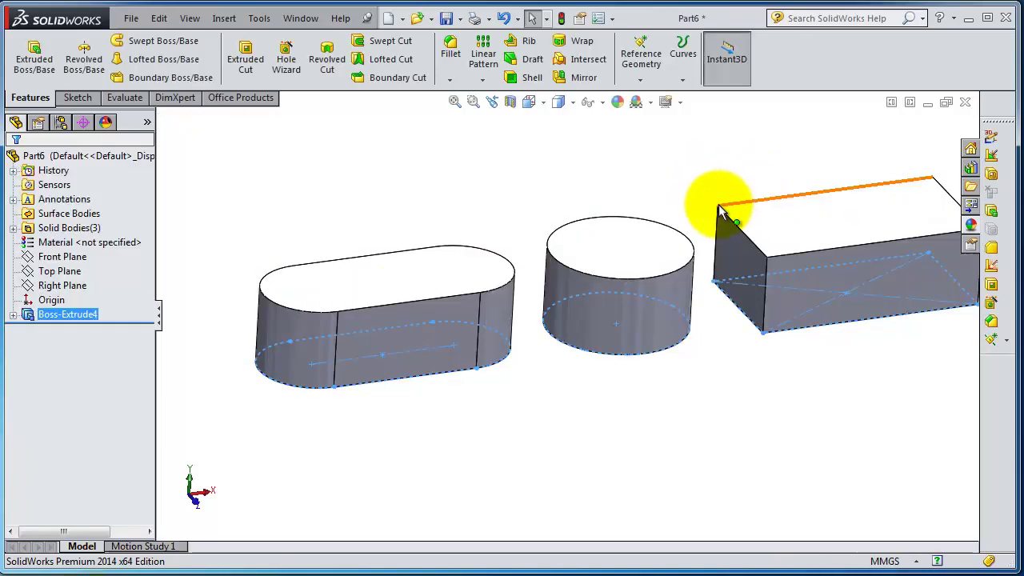
middle_click_drag(716, 199, 644, 305)
middle_click_drag(192, 348, 523, 189)
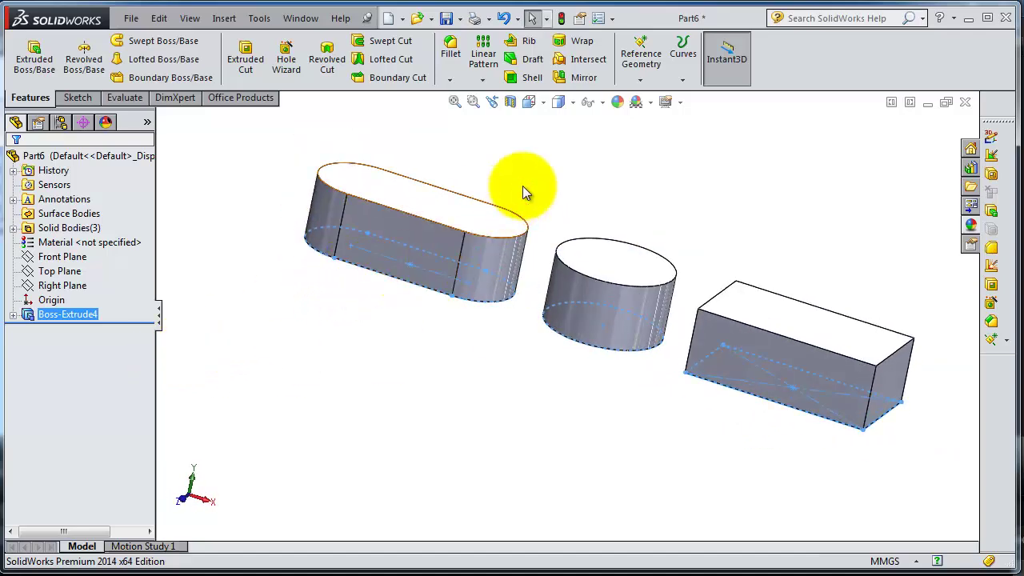
scroll(524, 204, "down", 3)
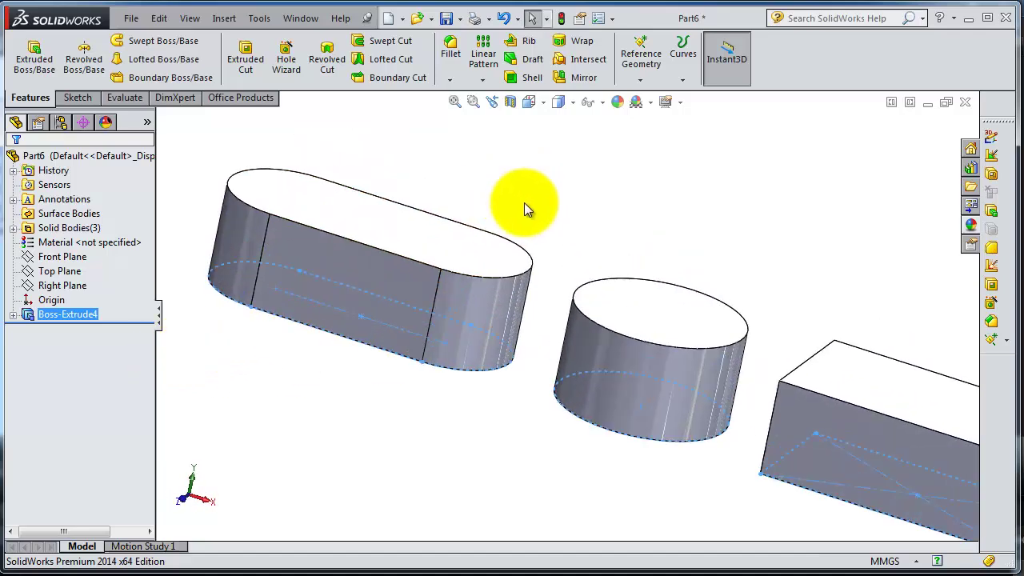
left_click(32, 317)
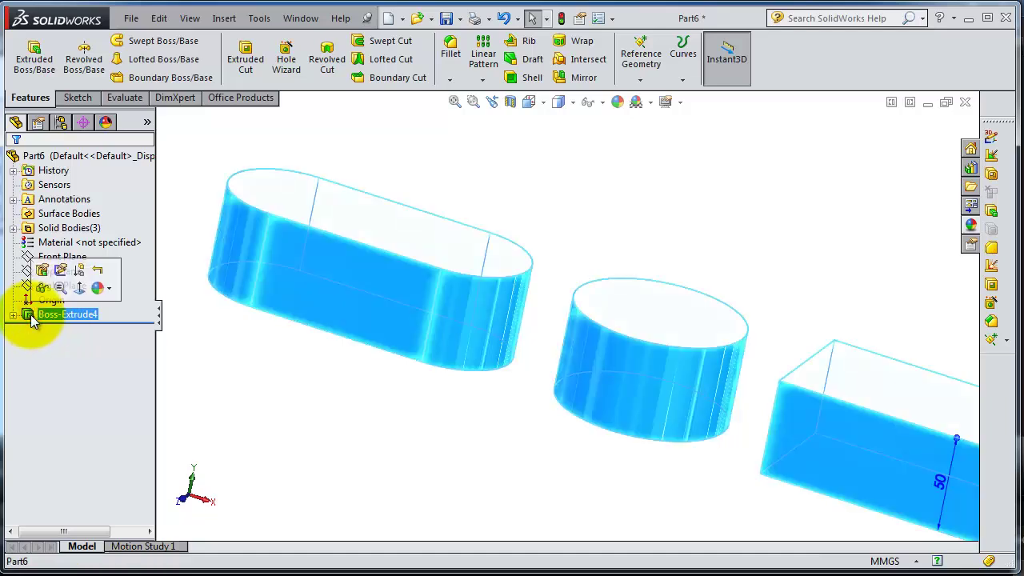
Step: Edit Boss-Extrude4 and turn on a 10° draft for Direction 1
left_click(41, 272)
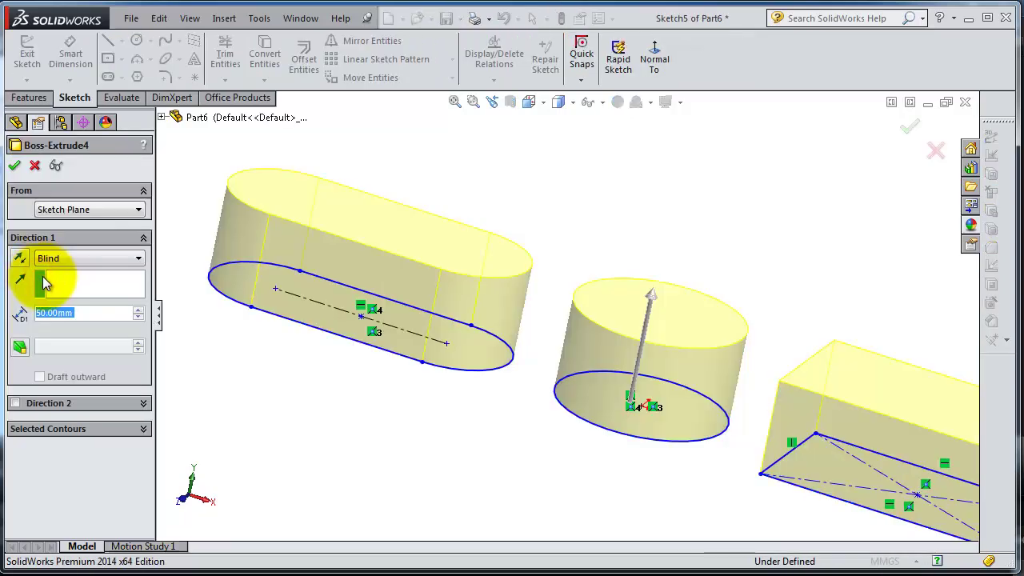
middle_click_drag(612, 443, 571, 426)
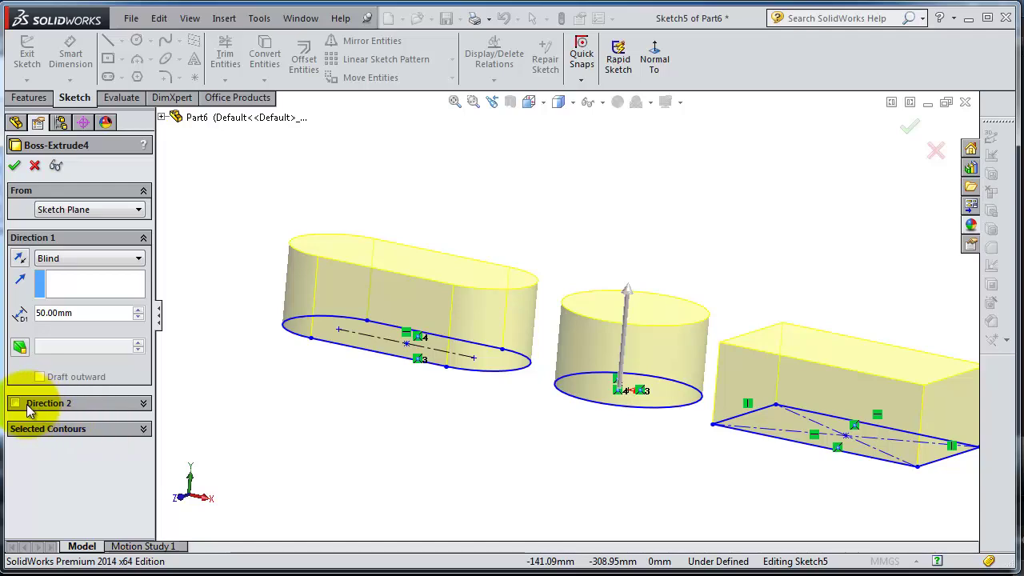
left_click(19, 348)
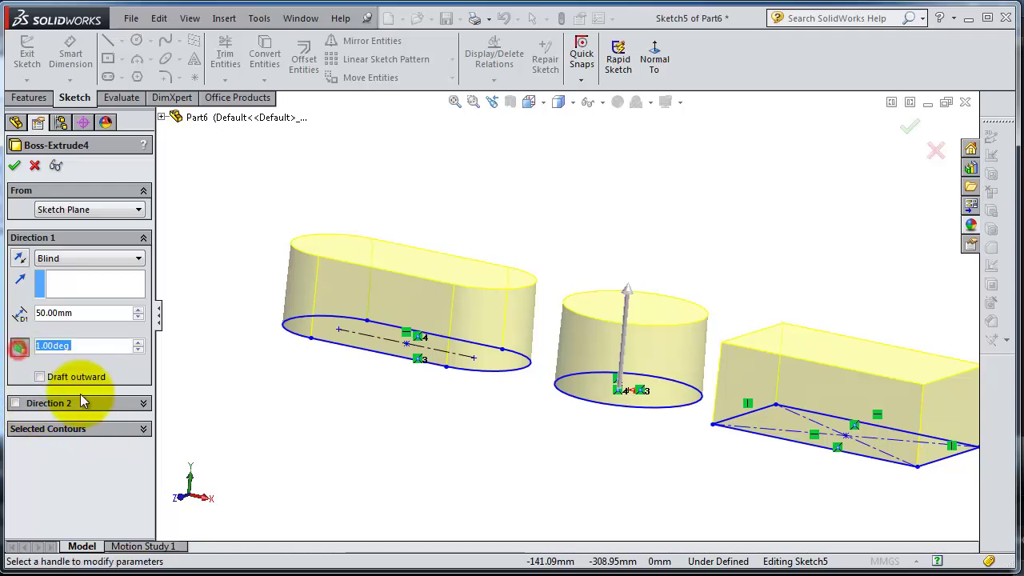
middle_click_drag(395, 432, 346, 431)
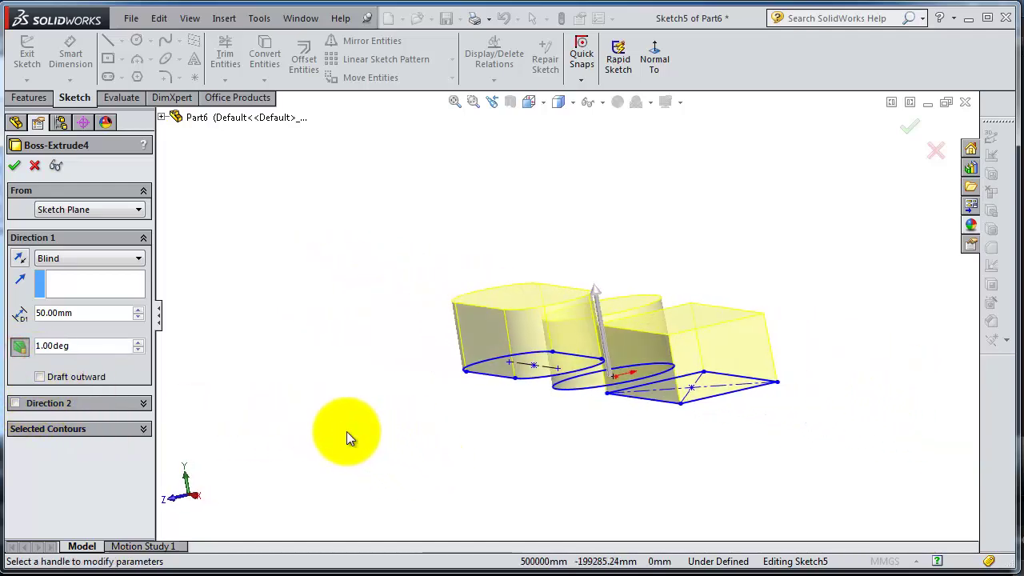
left_click_drag(91, 344, 23, 345)
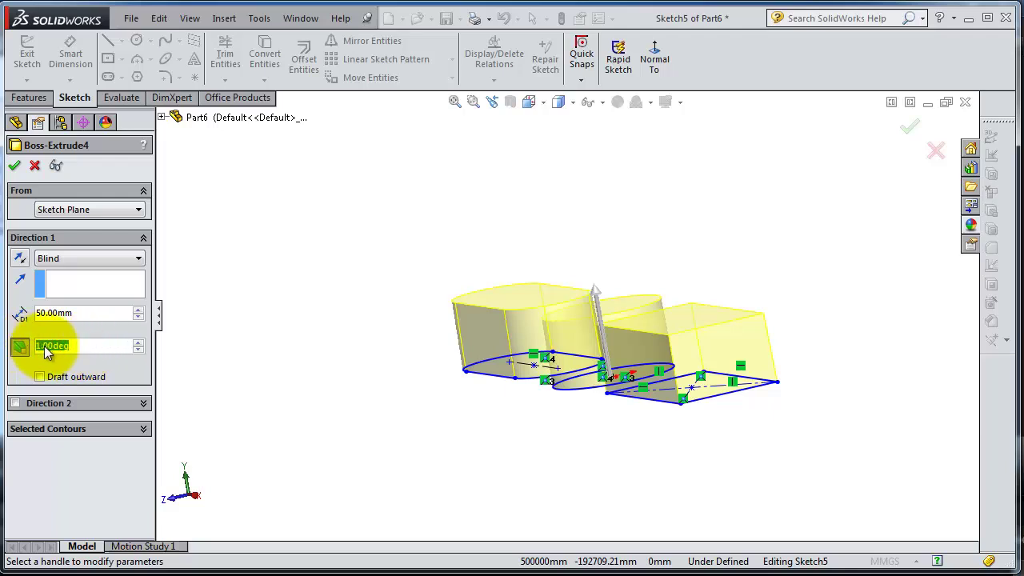
type("10")
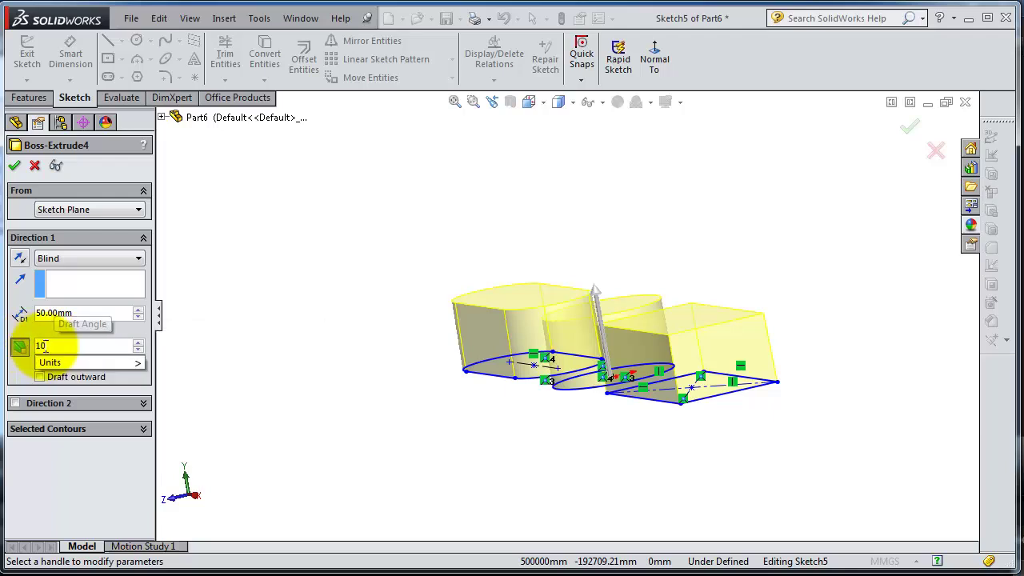
key("Return")
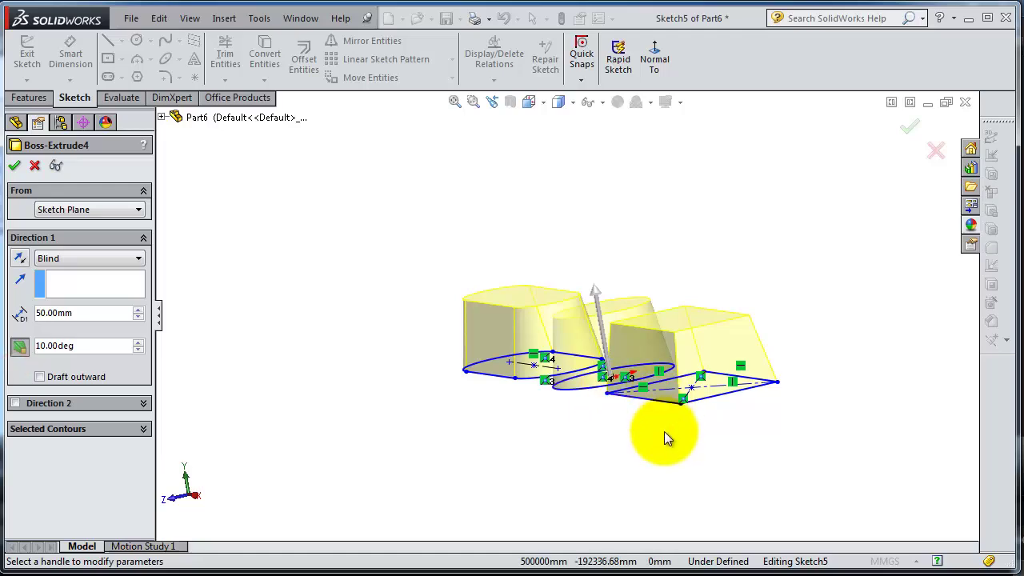
Step: Make the draft flare outward and inspect the widened bodies
middle_click_drag(663, 430, 599, 448)
middle_click_drag(507, 309, 430, 453)
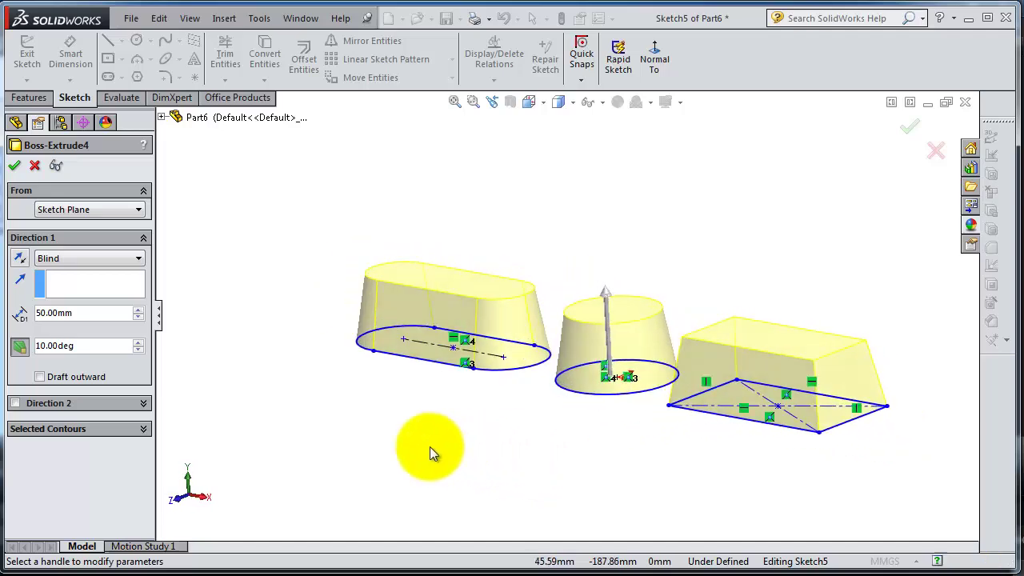
left_click(40, 377)
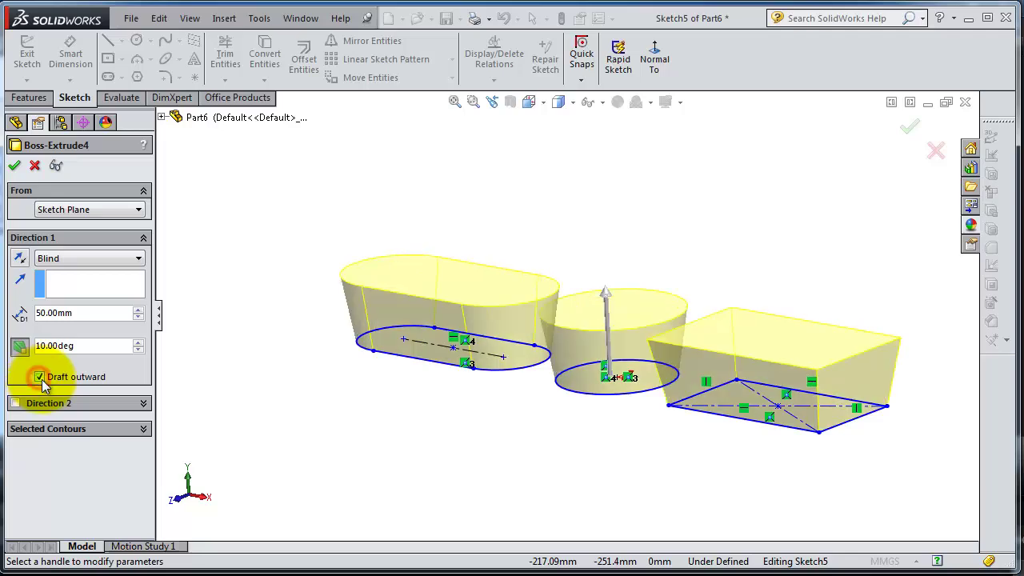
mouse_move(506, 396)
middle_mouse_down()
mouse_move(430, 411)
mouse_move(517, 393)
mouse_move(507, 389)
mouse_move(584, 396)
middle_mouse_up()
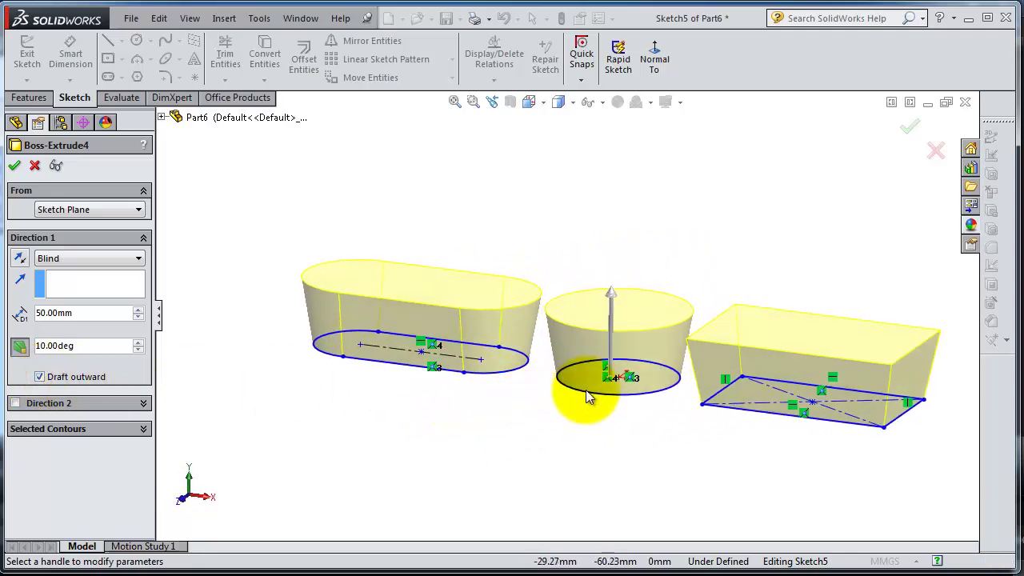
middle_click_drag(656, 450, 637, 423, "ctrl")
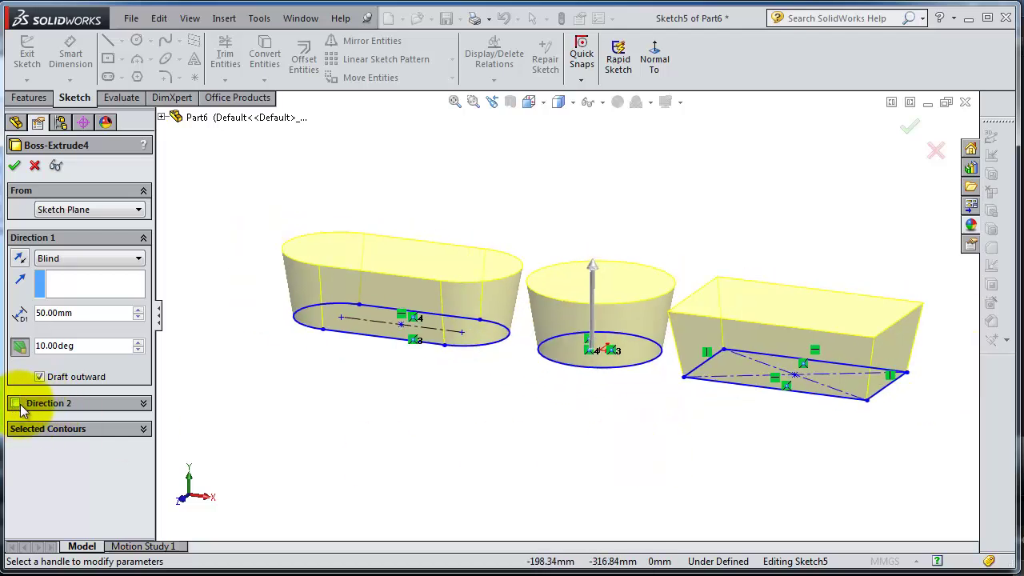
middle_click_drag(670, 357, 622, 432)
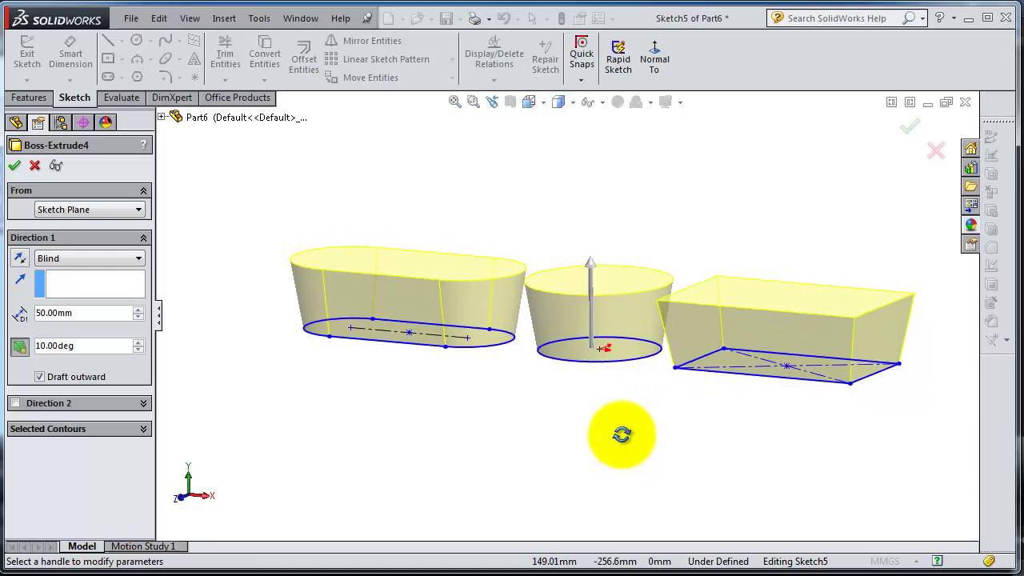
Step: Enable Direction 2 with a 20 mm Blind depth, leaving its draft off
left_click(16, 404)
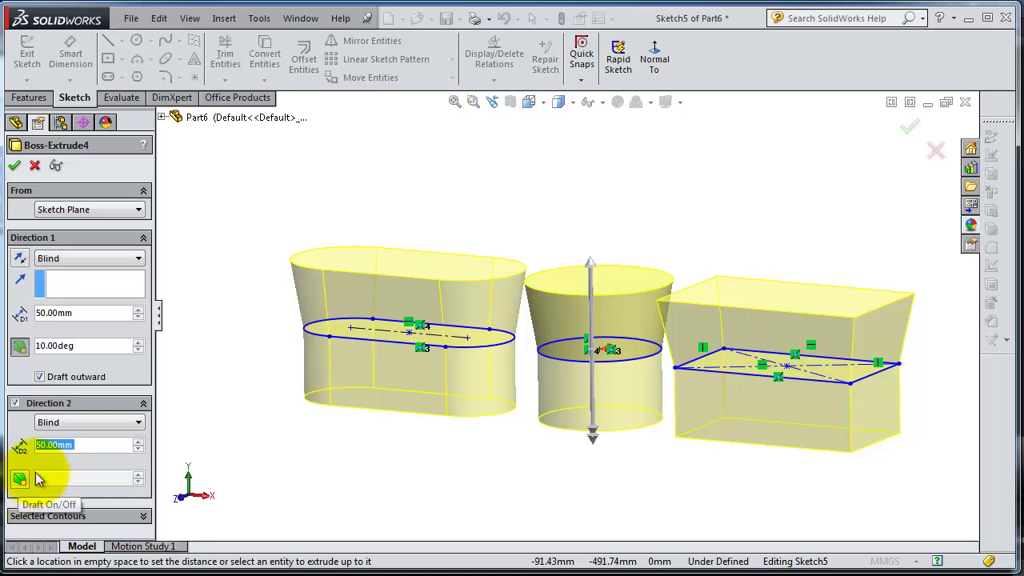
left_click(85, 451)
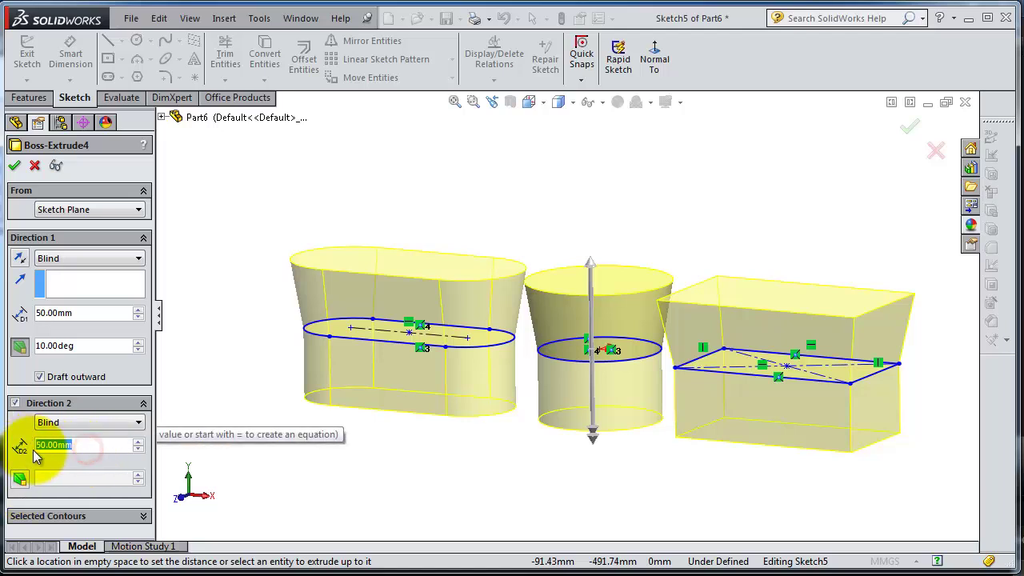
type("20")
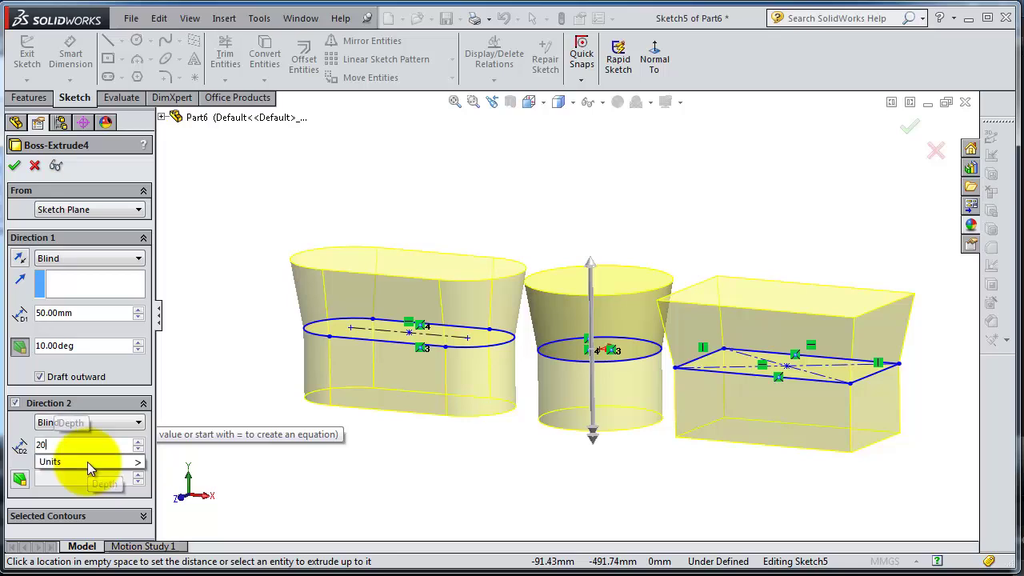
left_click(22, 447)
middle_click_drag(468, 454, 204, 402)
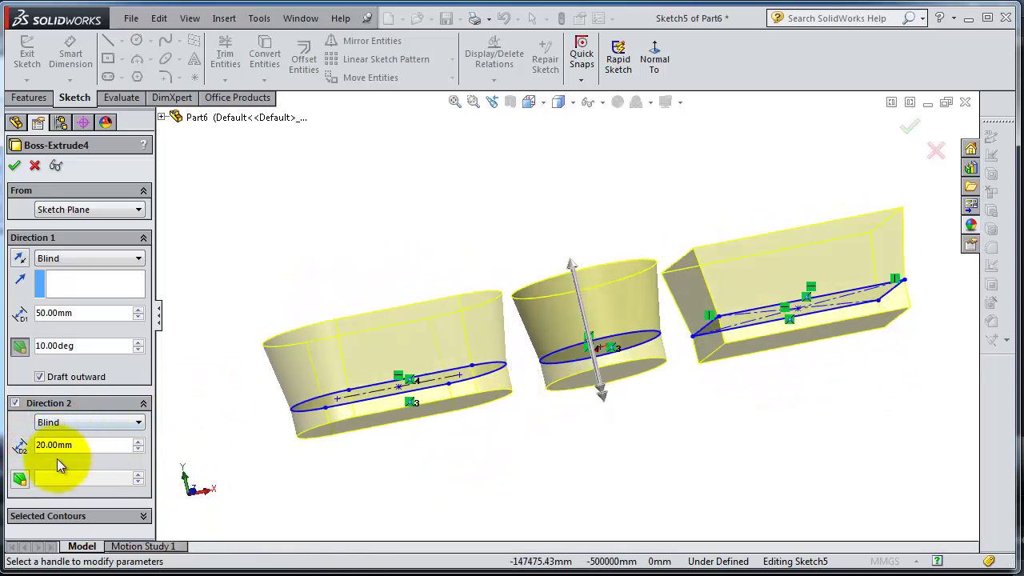
left_click(20, 480)
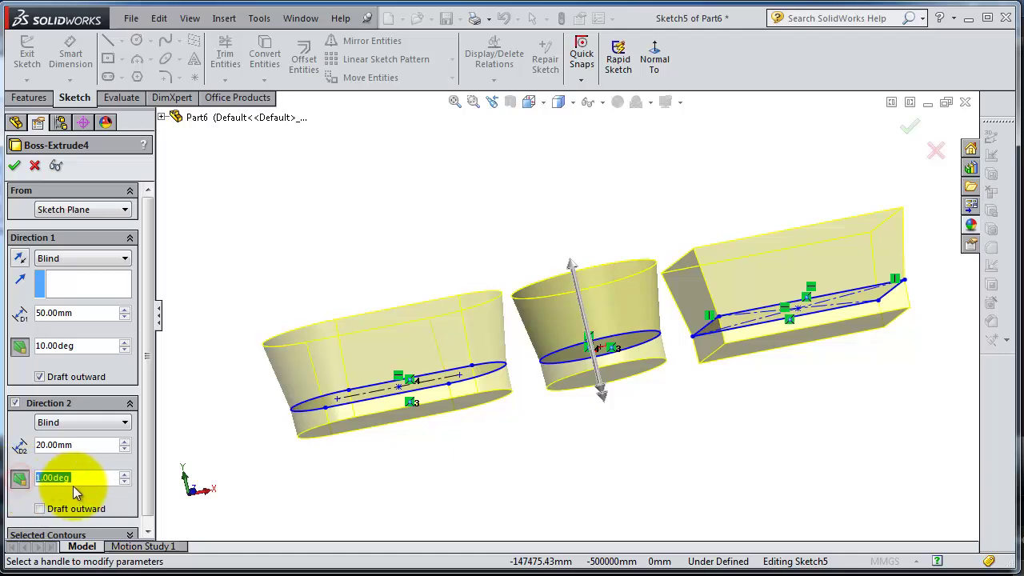
left_click(92, 479)
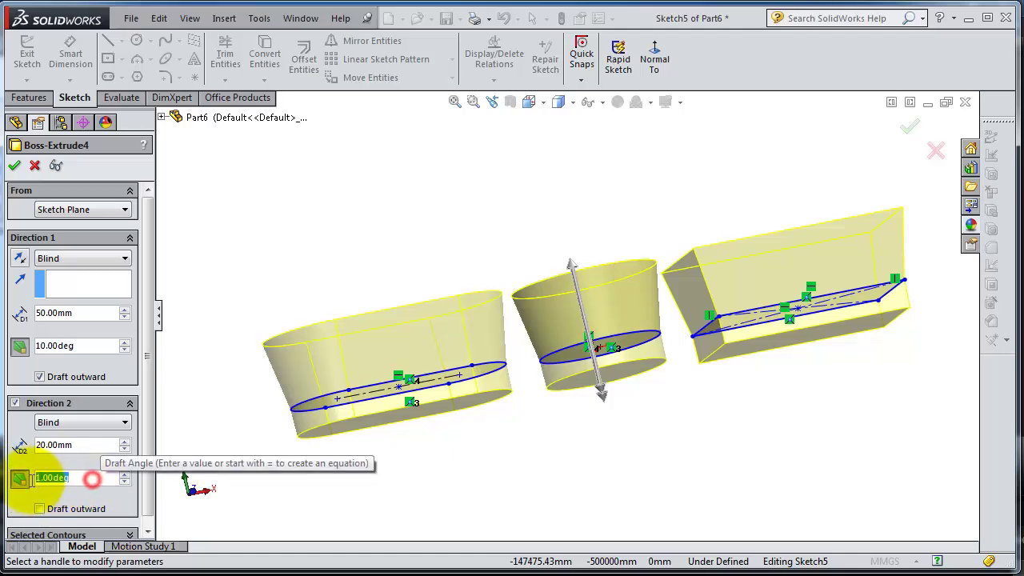
left_click(22, 480)
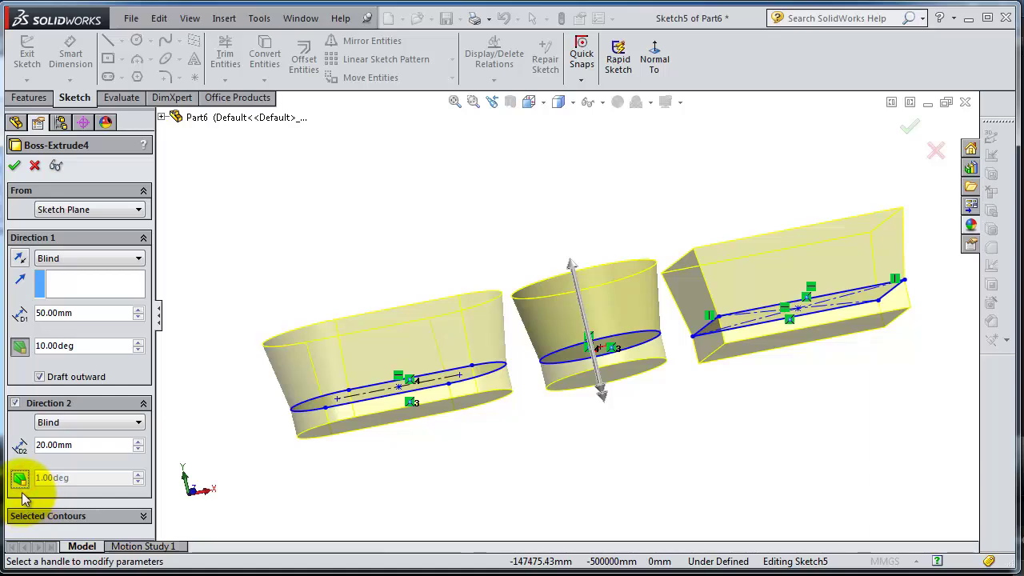
mouse_move(599, 423)
middle_mouse_down()
mouse_move(652, 441)
mouse_move(678, 432)
mouse_move(572, 370)
mouse_move(586, 452)
mouse_move(567, 456)
mouse_move(600, 444)
mouse_move(574, 460)
mouse_move(496, 466)
mouse_move(547, 466)
mouse_move(550, 489)
middle_mouse_up()
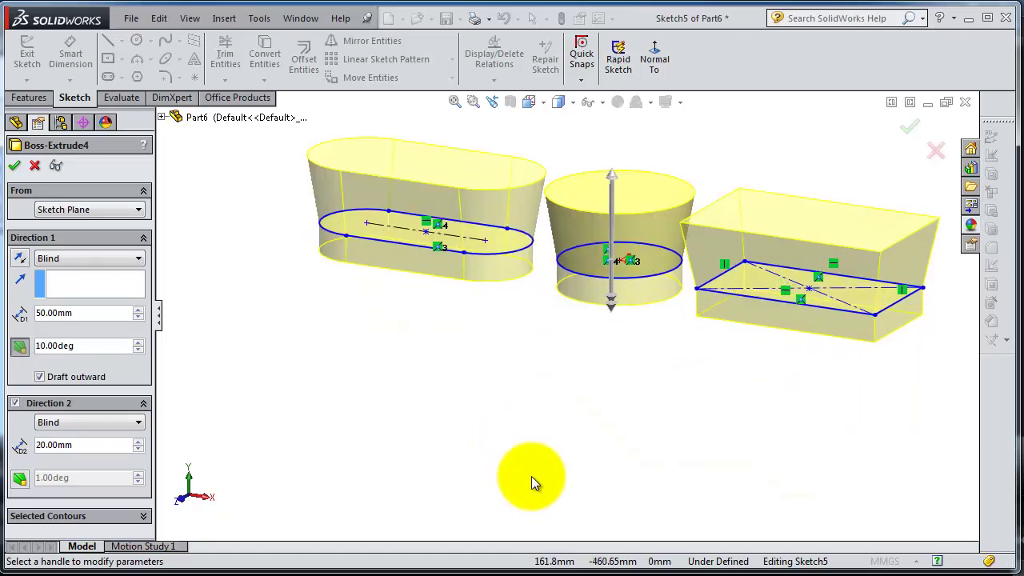
Step: Accept the edited two-direction Boss-Extrude4 and select it in the feature tree
left_click(14, 166)
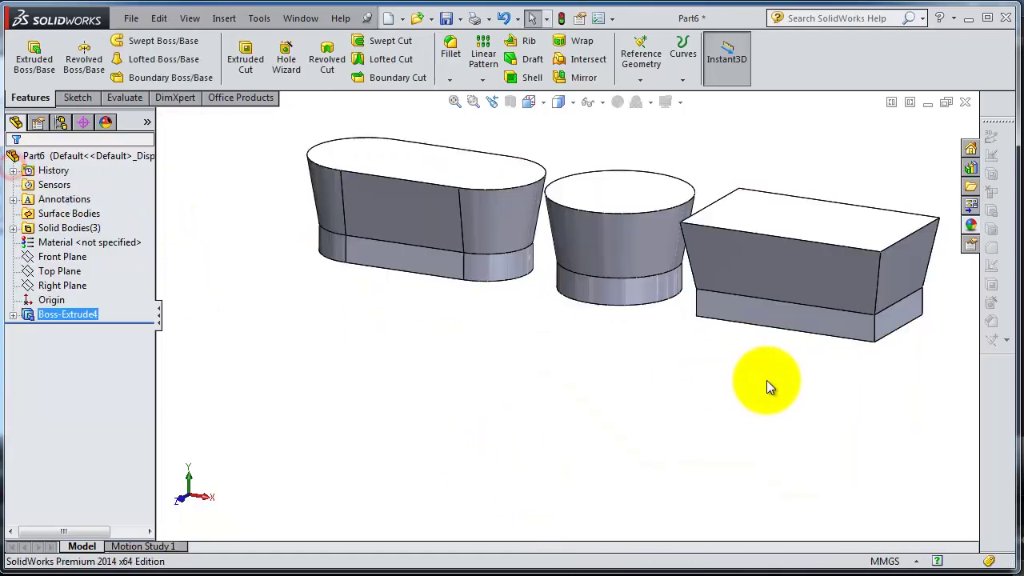
middle_click_drag(770, 377, 599, 297)
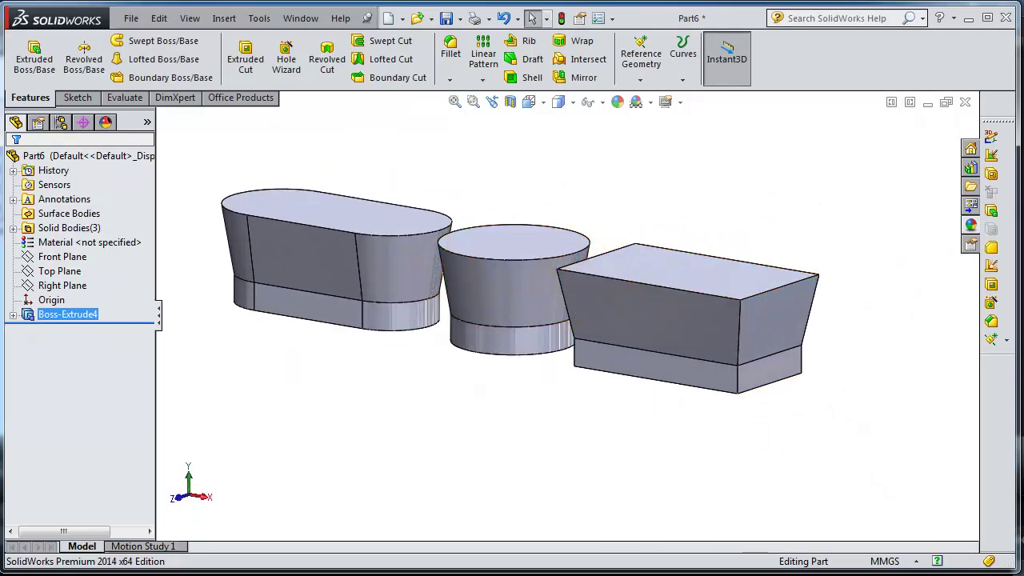
left_click(33, 315)
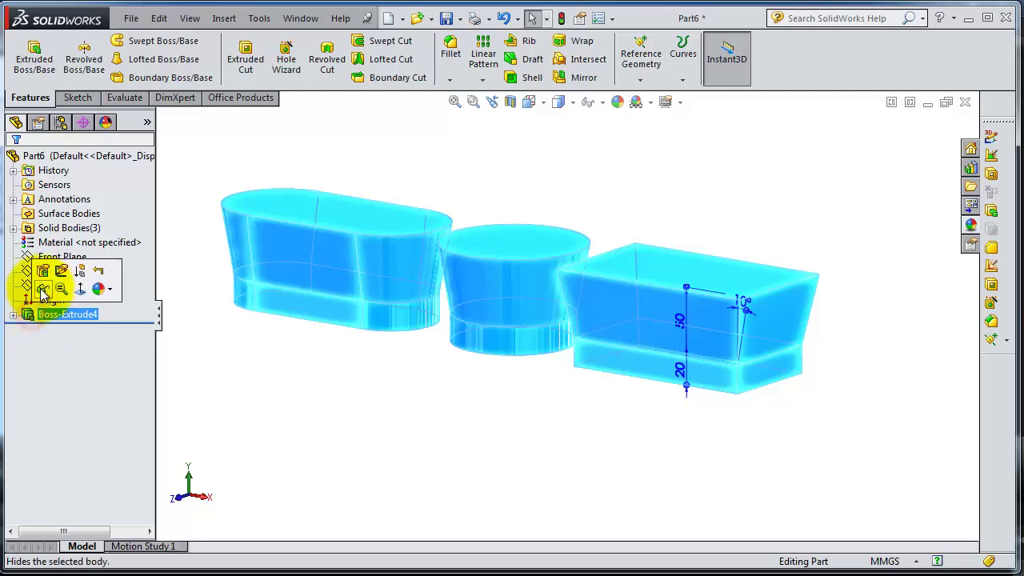
Step: Edit Boss-Extrude4, lower the Direction 1 depth to 40 mm, and expand Selected Contours
left_click(42, 277)
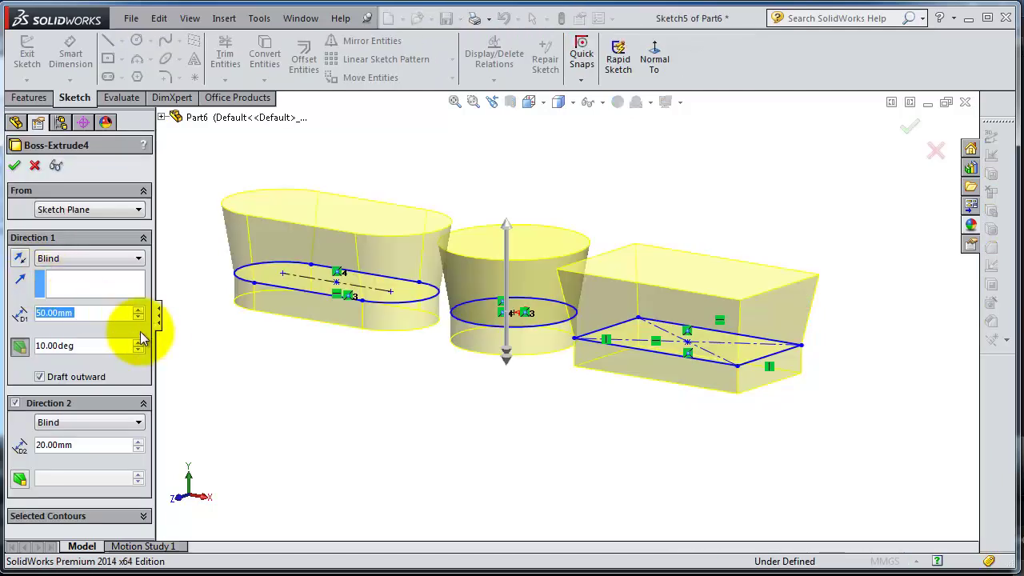
scroll(161, 471, "down", 1)
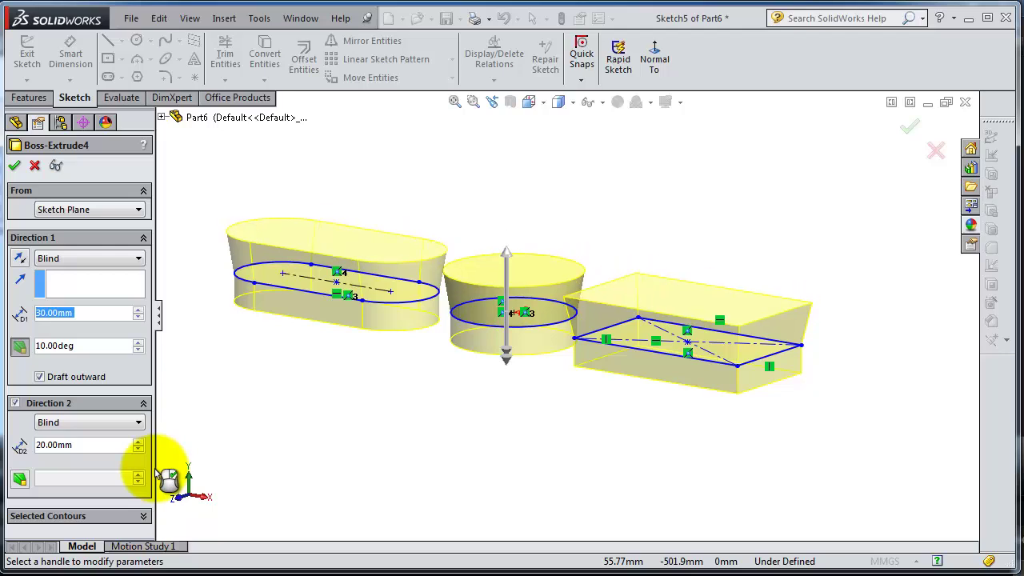
left_click(137, 516)
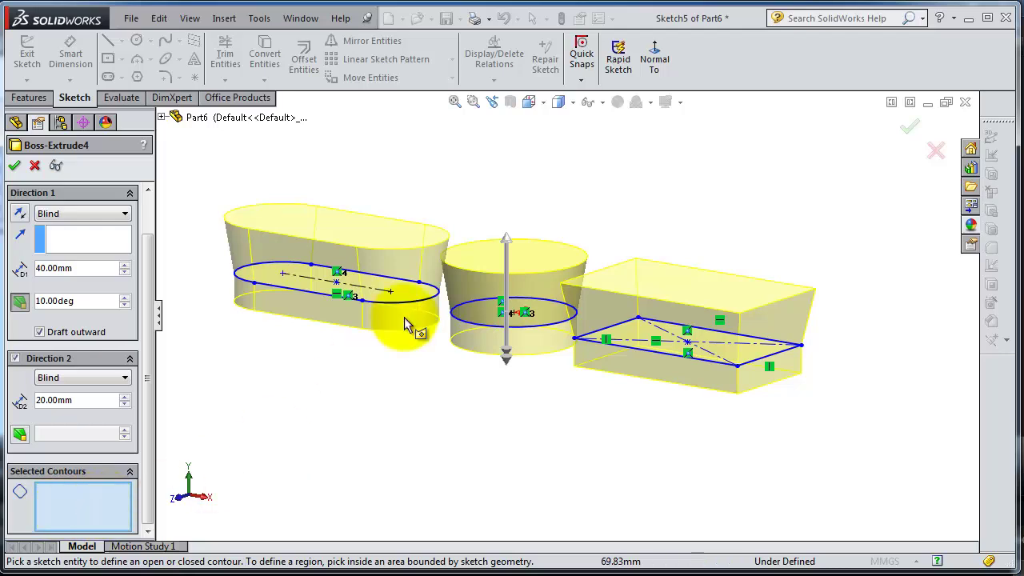
Step: Choose the circle and slot as Selected Contours and confirm Boss-Extrude4 without the rectangle
middle_click_drag(365, 370, 393, 428)
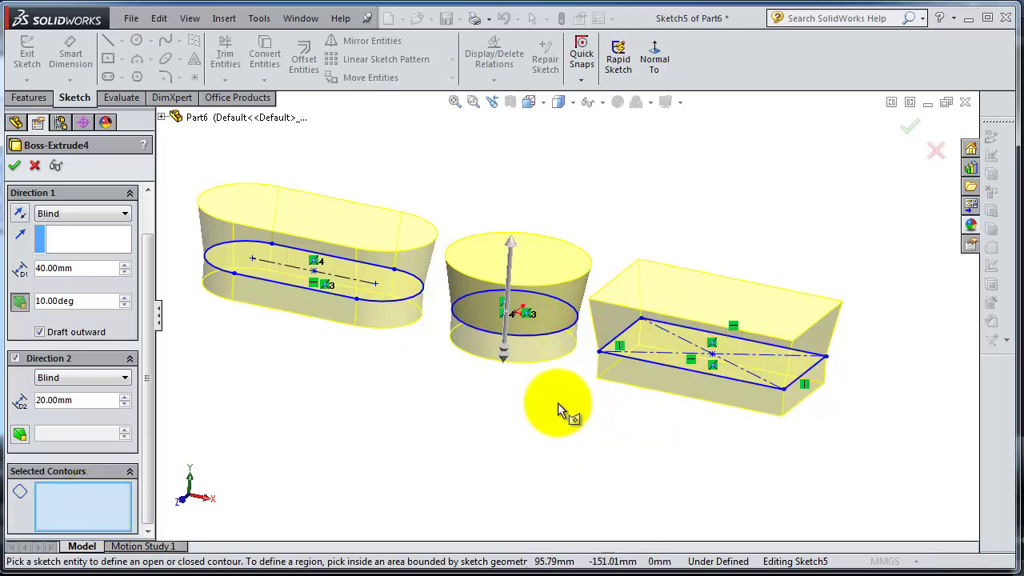
left_click(550, 331)
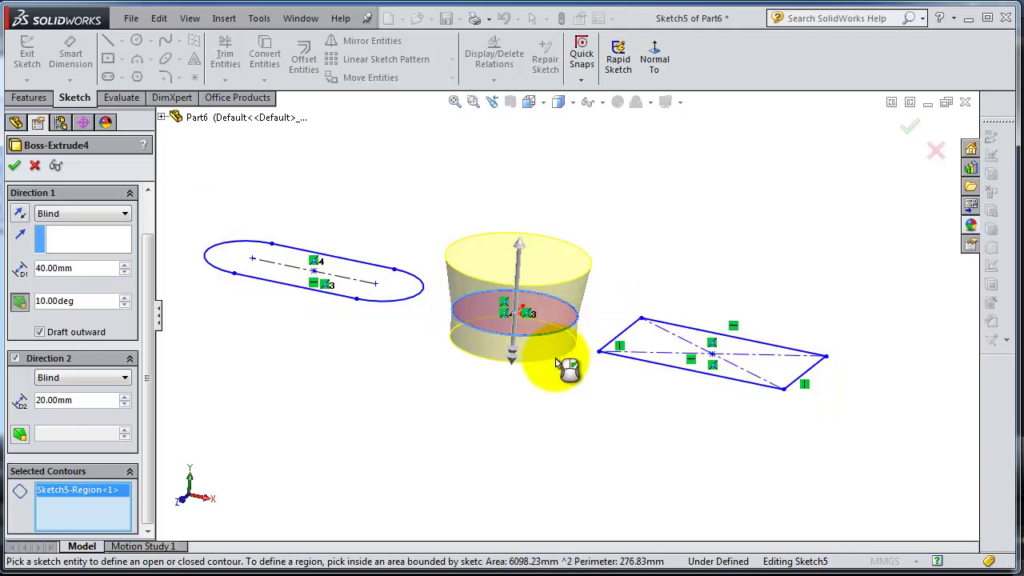
left_click(395, 296)
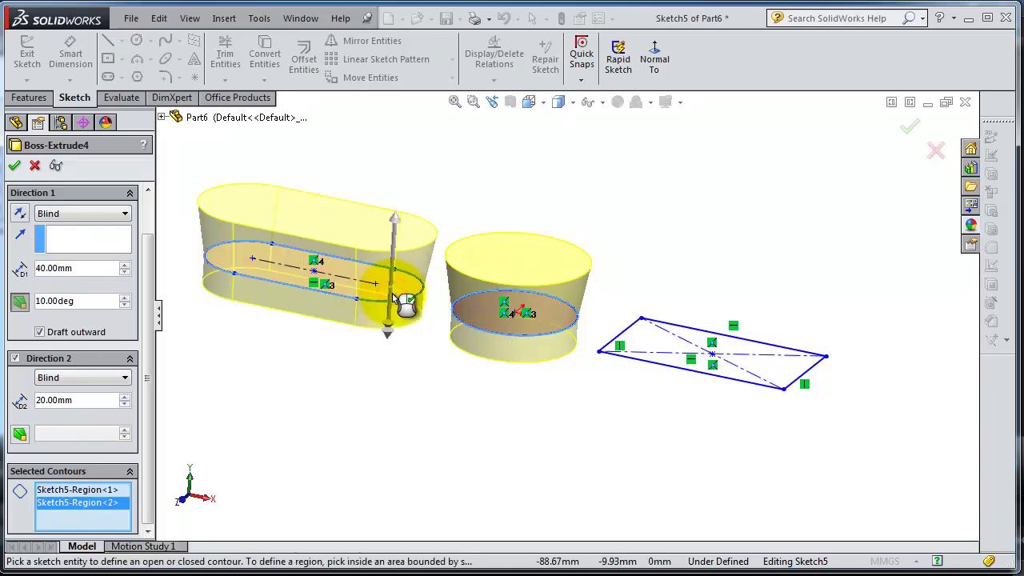
left_click(151, 363)
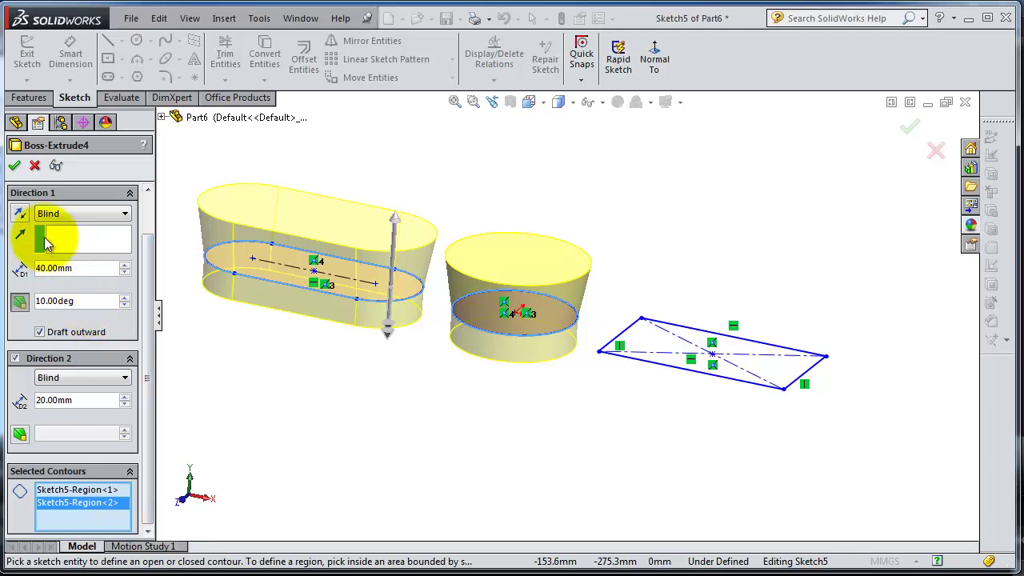
left_click(149, 431)
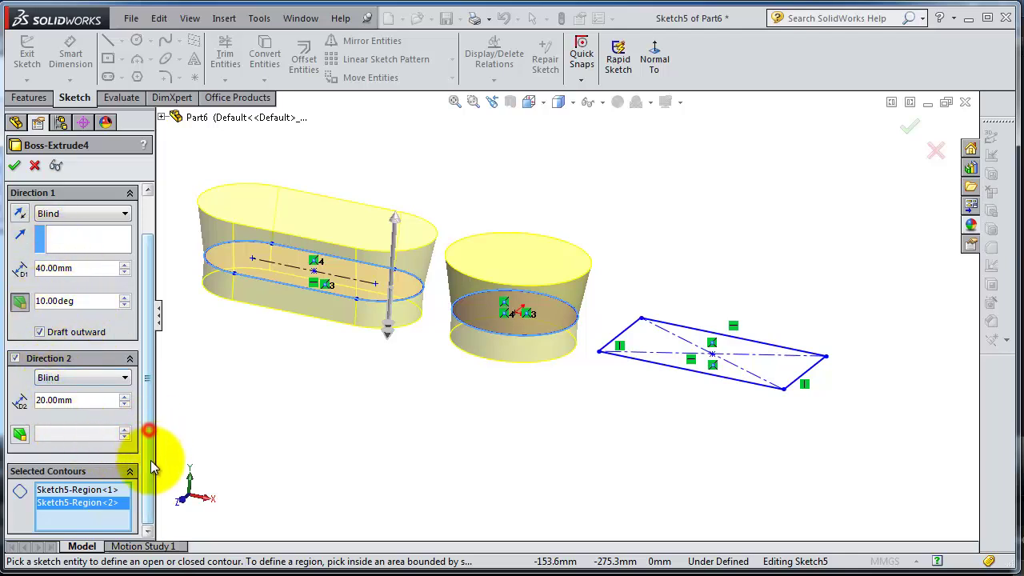
left_click(18, 166)
middle_click_drag(617, 280, 443, 405)
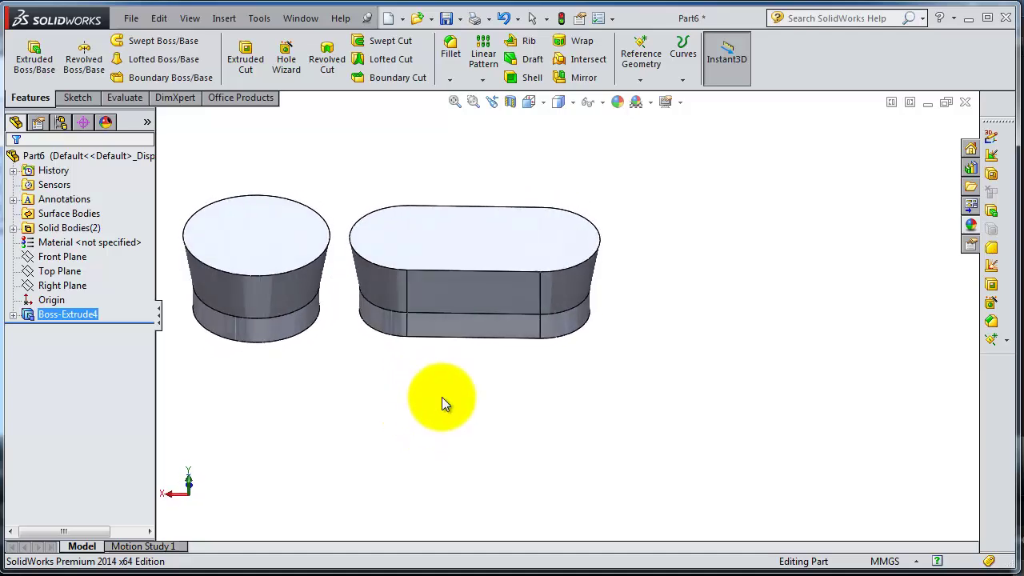